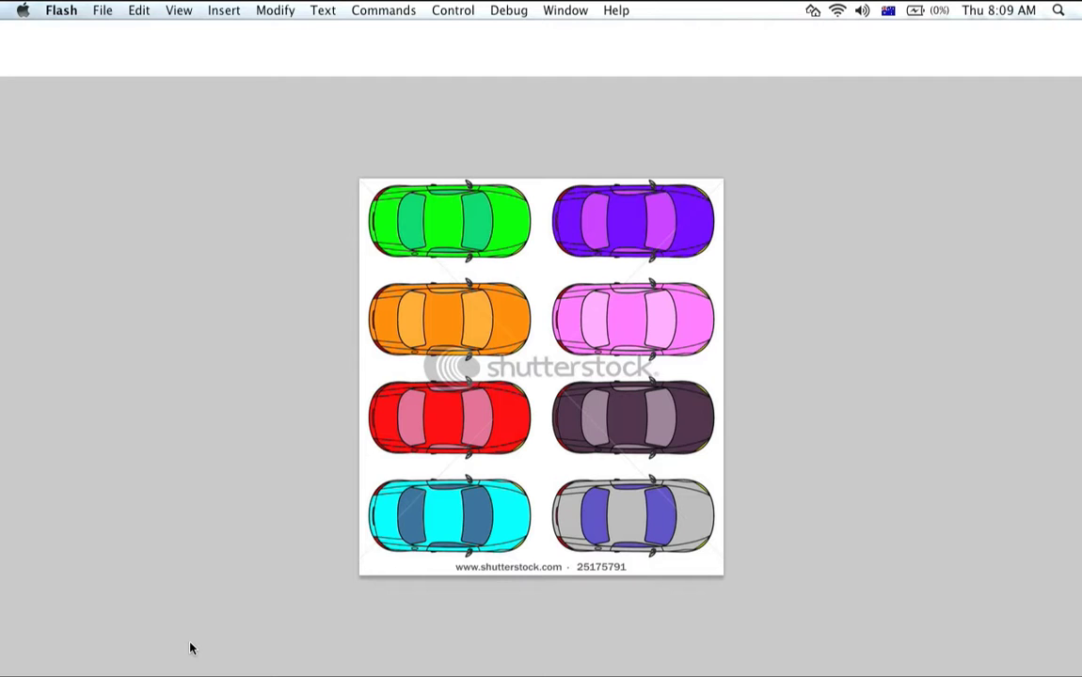
- Bring Photoshop CS4 to the front with the eight-car sheet image open
click(157, 490)
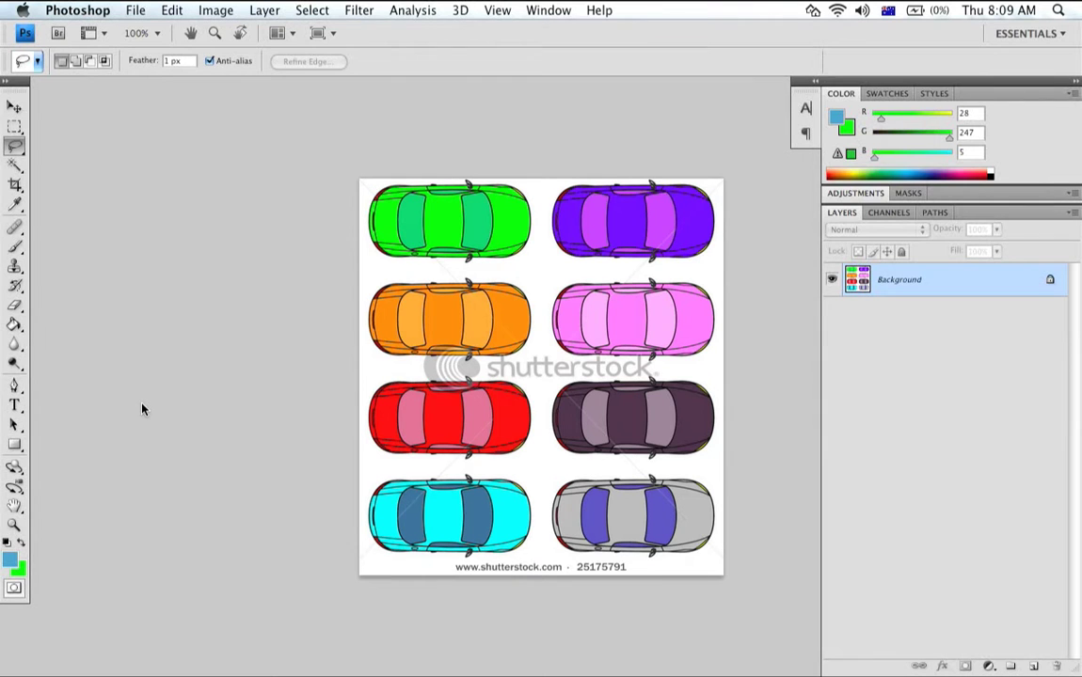
- Copy the purple car with a rectangular selection and create a transparent 210 x 105 pixel document
click(16, 130)
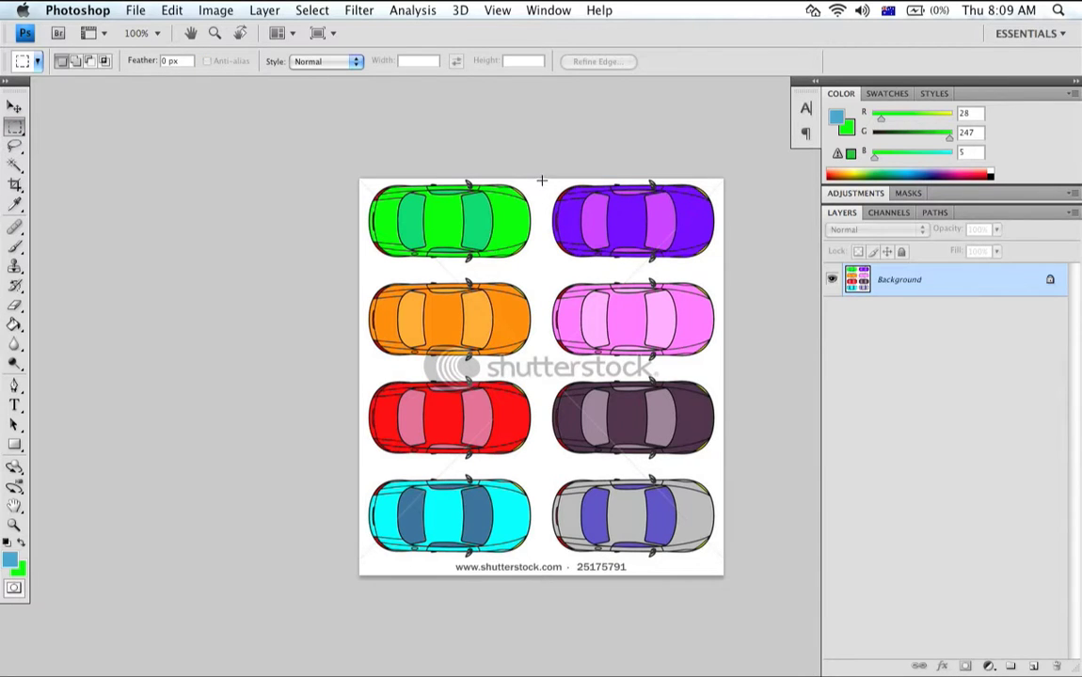
drag(541, 180, 723, 268)
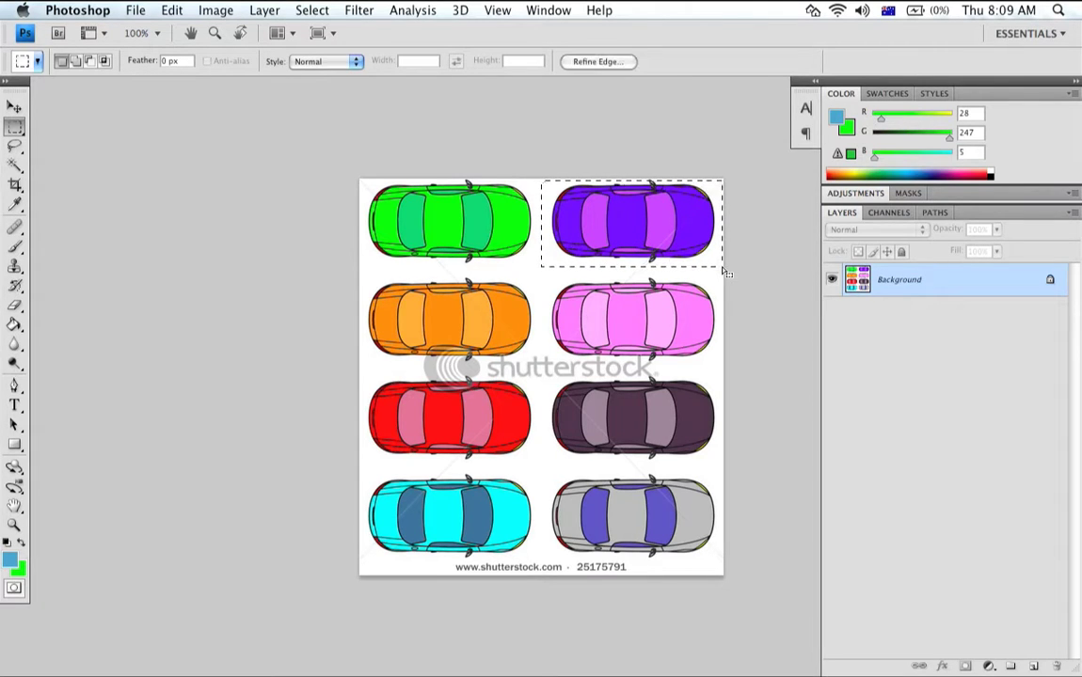
key(super+c)
key(super+n)
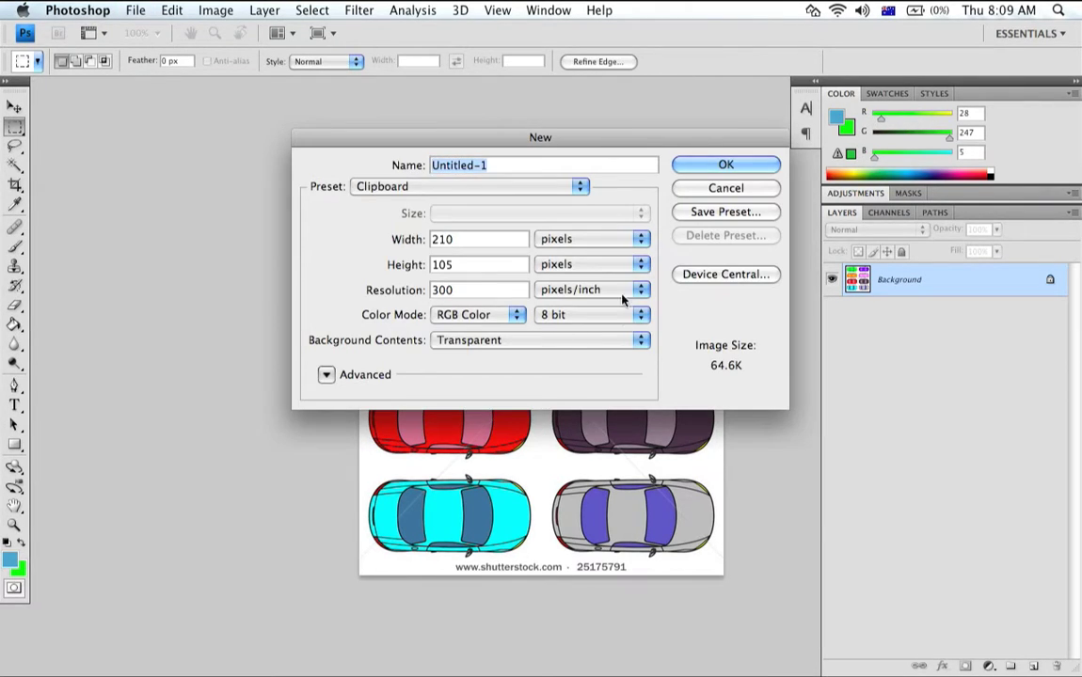
click(729, 169)
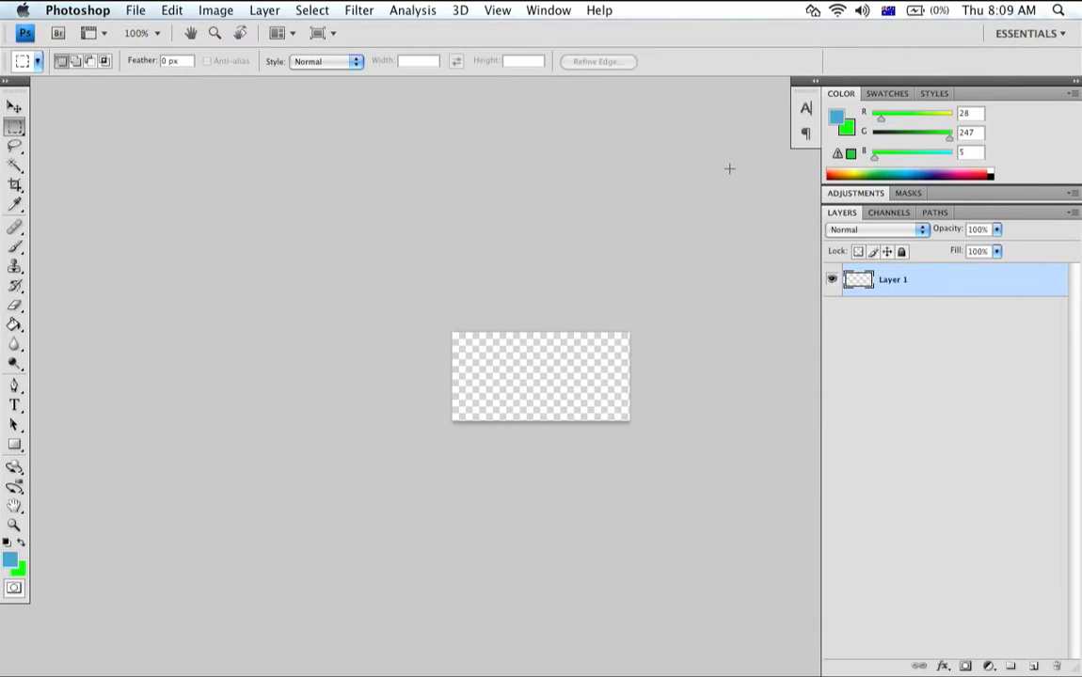
- Paste the purple car and delete its white surround with the Magic Wand, then deselect
key(super+v)
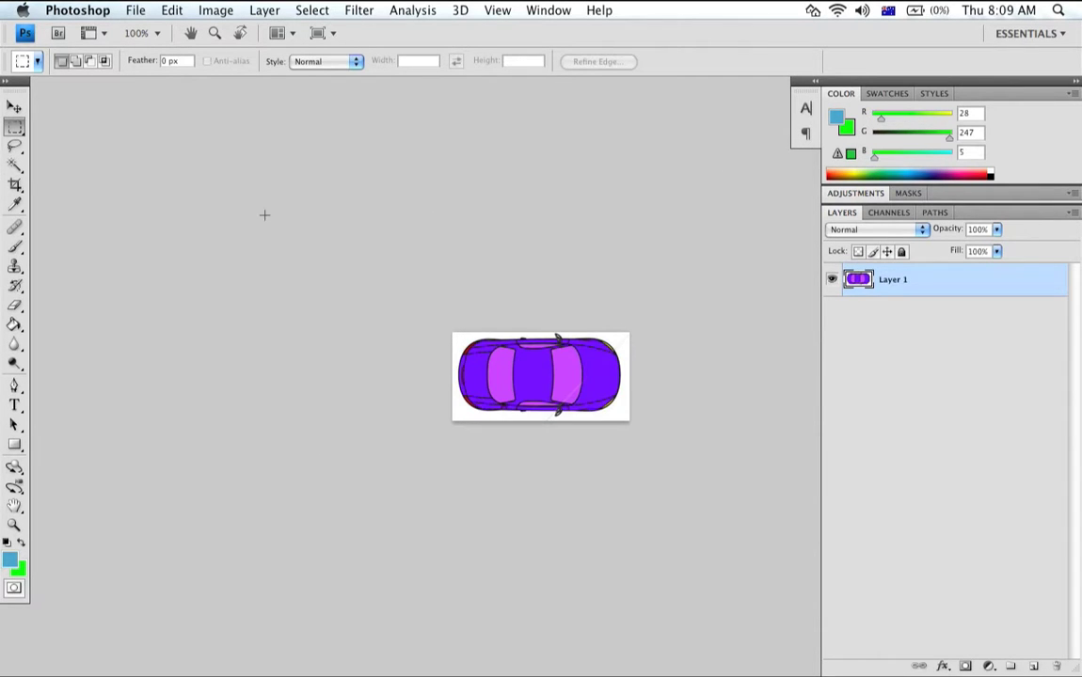
click(16, 165)
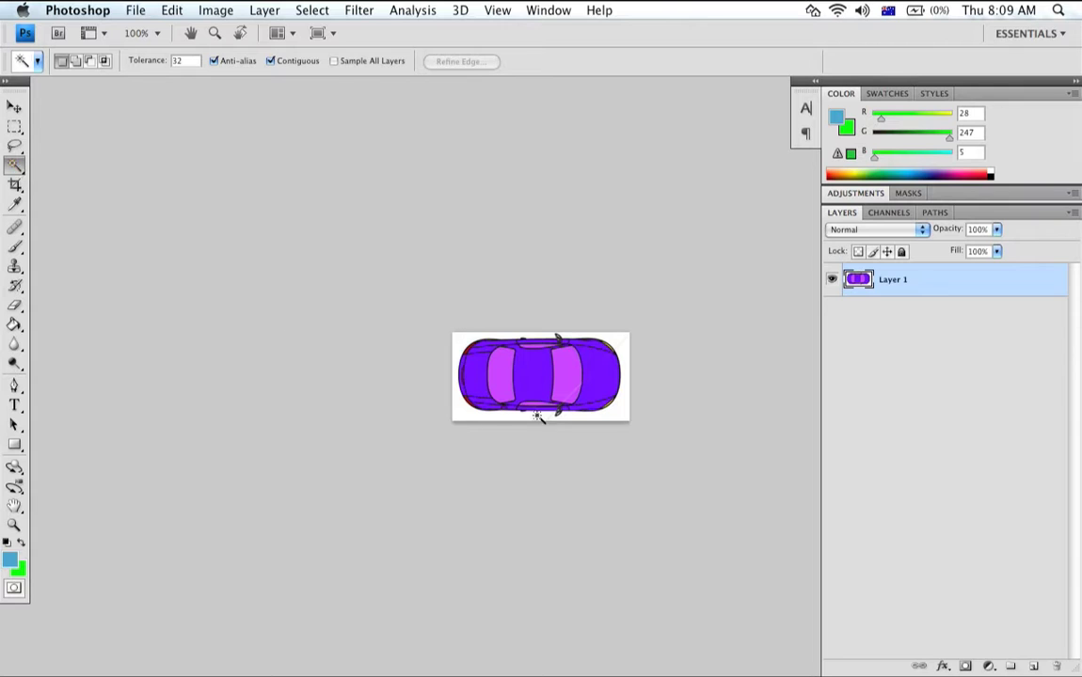
click(608, 416)
key(Delete)
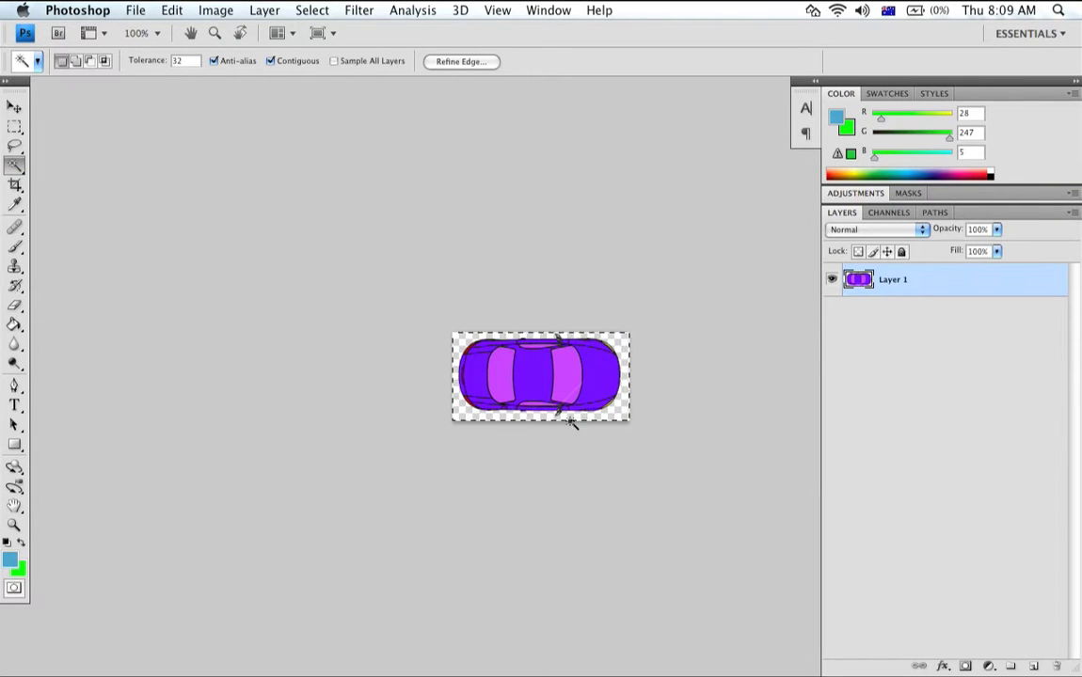
key(super+d)
- Start Save As and navigate to Desktop > Flash CS4 > sample work files, images, sfx
click(134, 11)
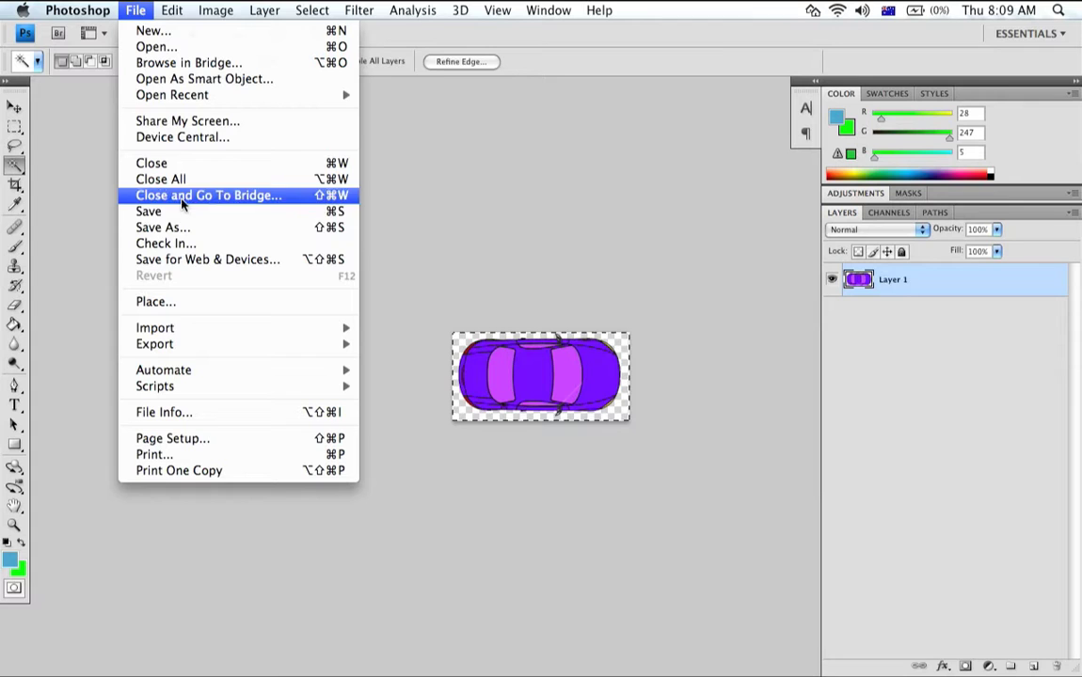
click(184, 227)
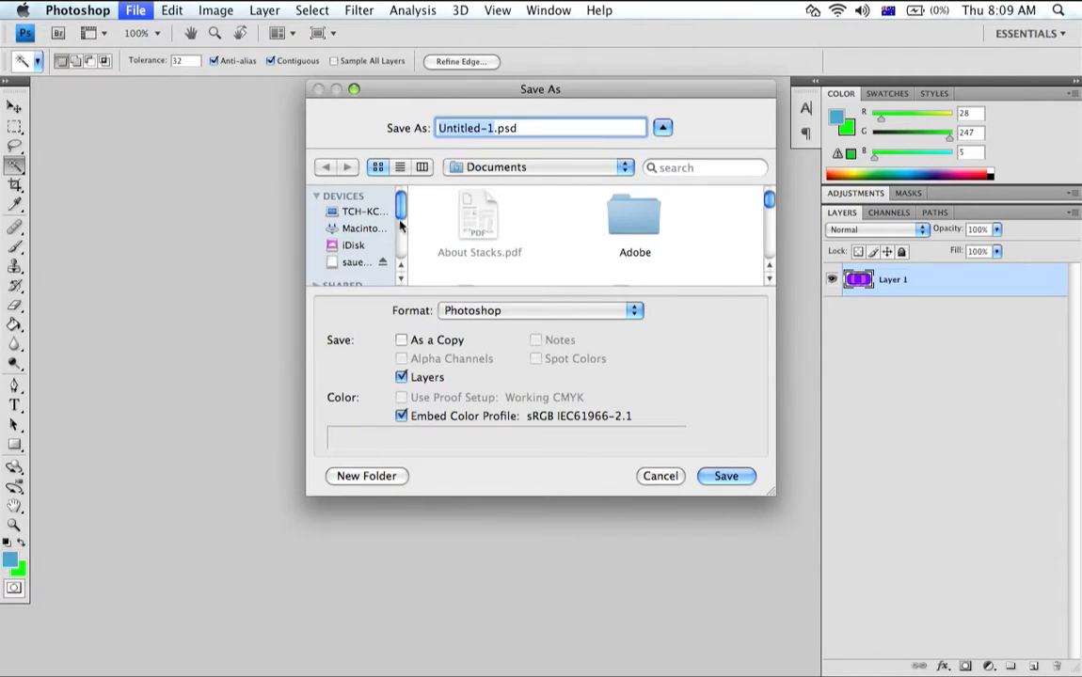
scroll(401, 216, down, 1)
scroll(401, 216, down, 3)
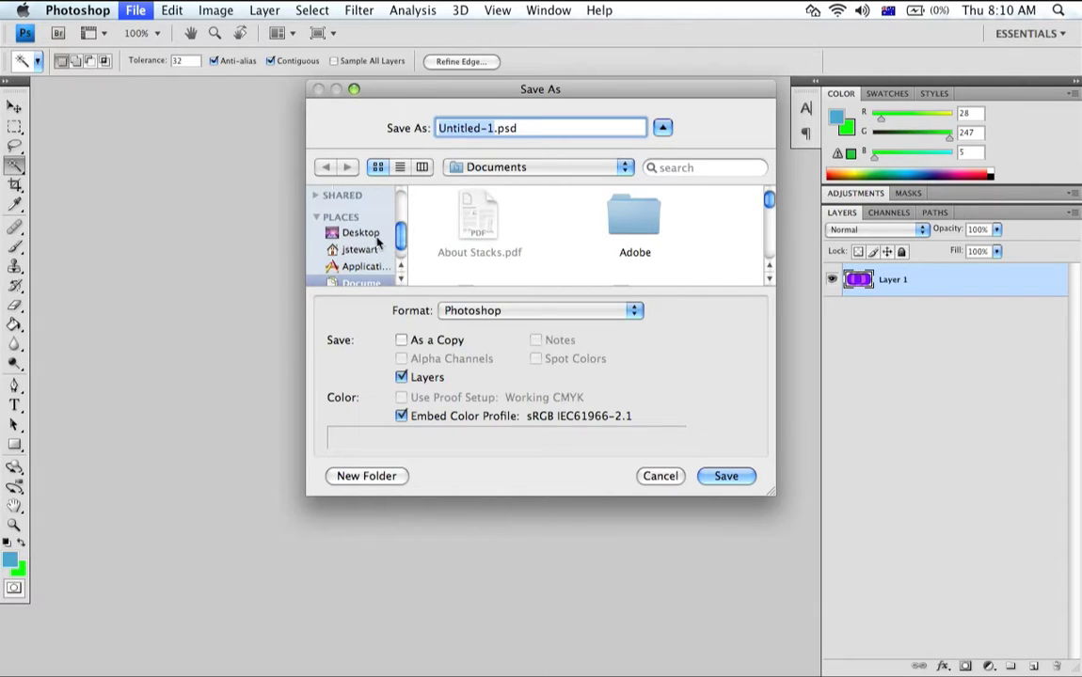
click(362, 233)
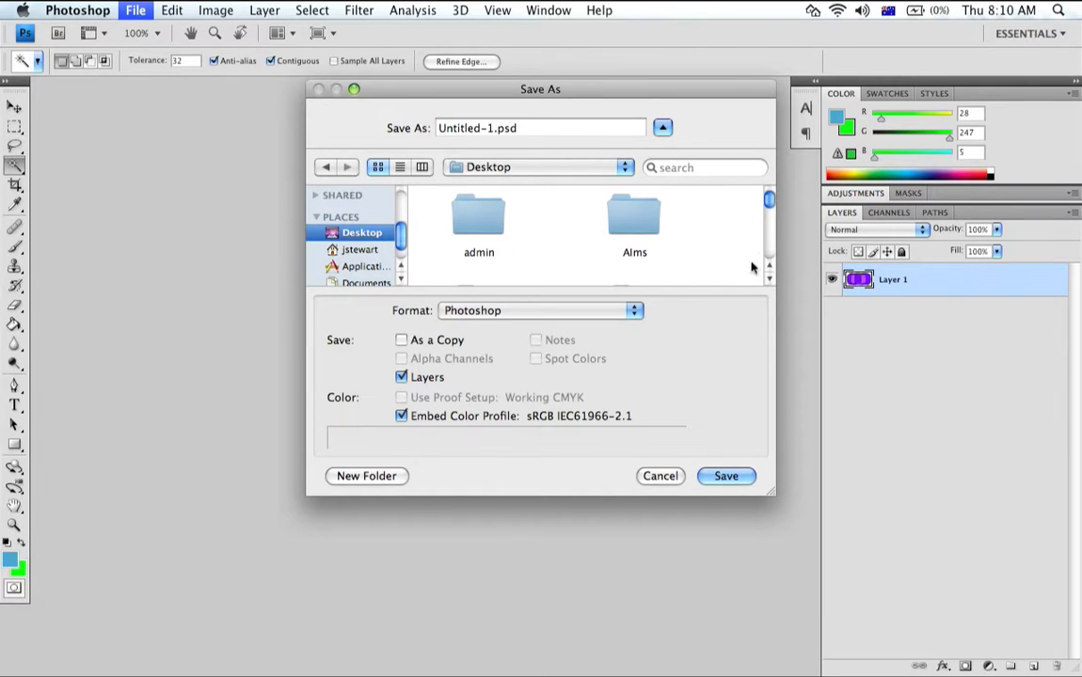
drag(768, 197, 769, 212)
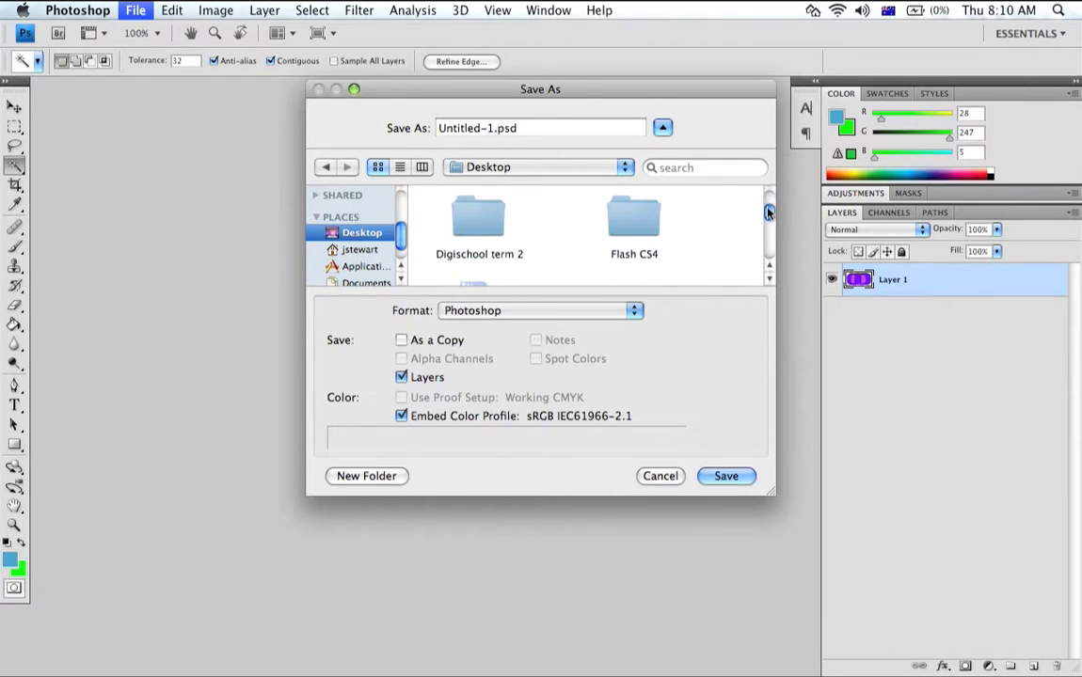
double_click(626, 218)
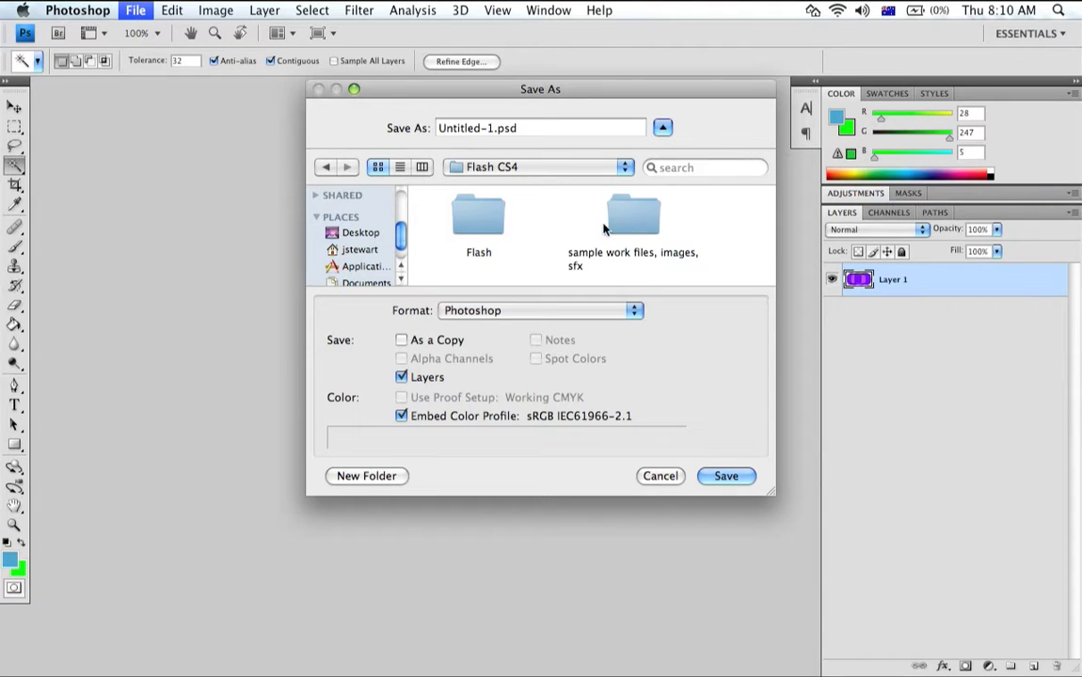
double_click(632, 216)
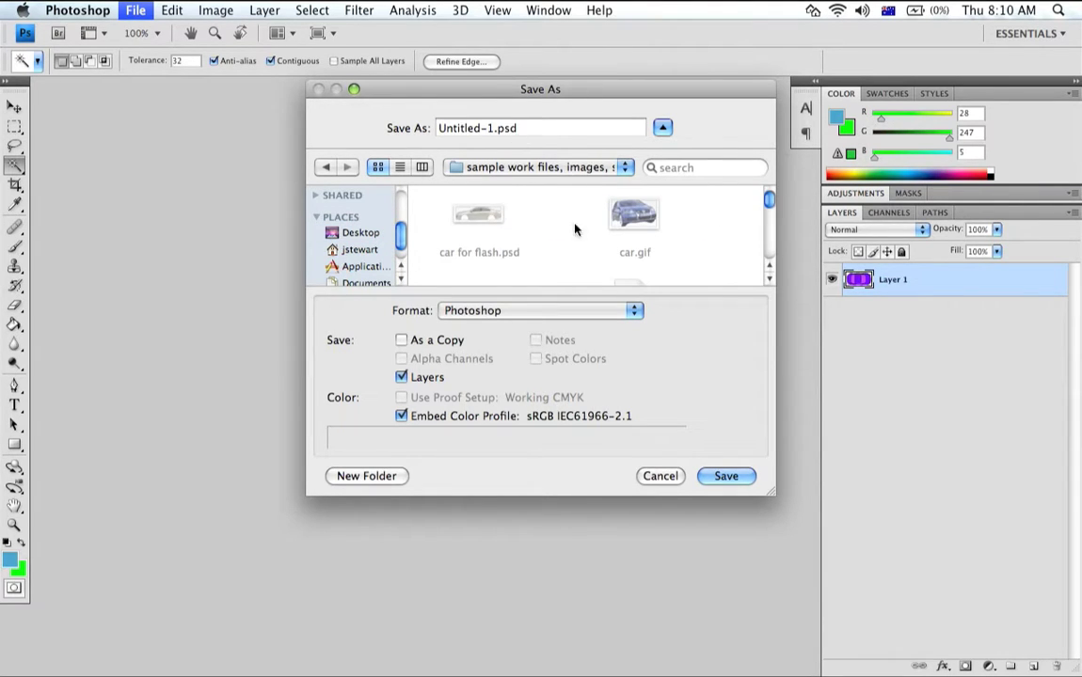
- Save the car as a CompuServe GIF named animatedcar, accepting the GIF options
click(600, 320)
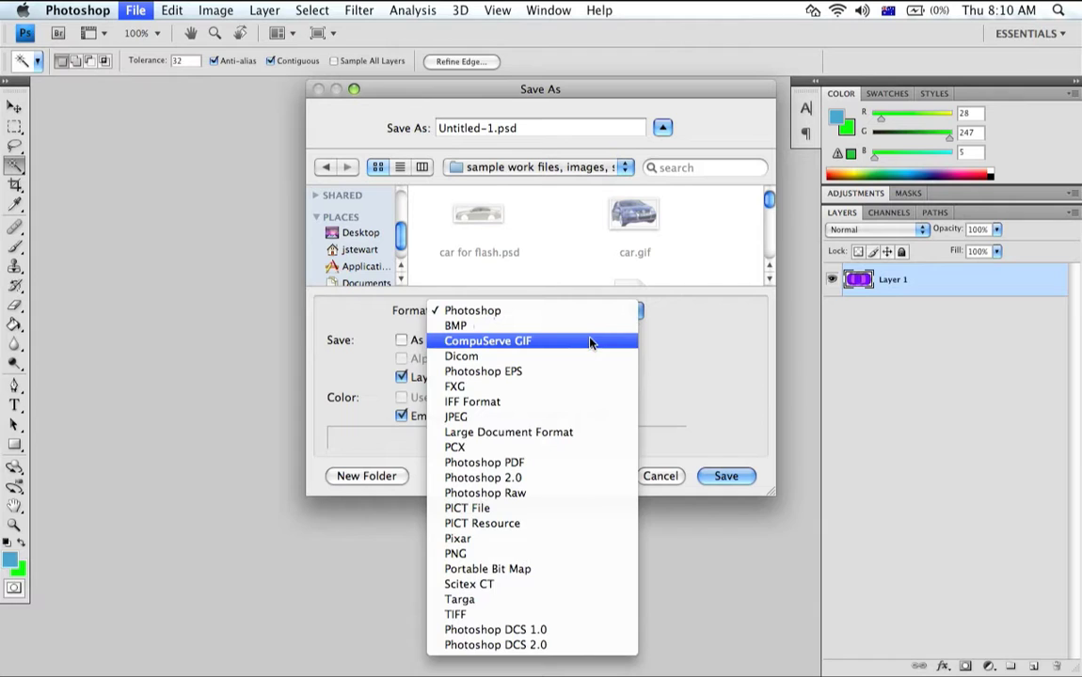
click(591, 341)
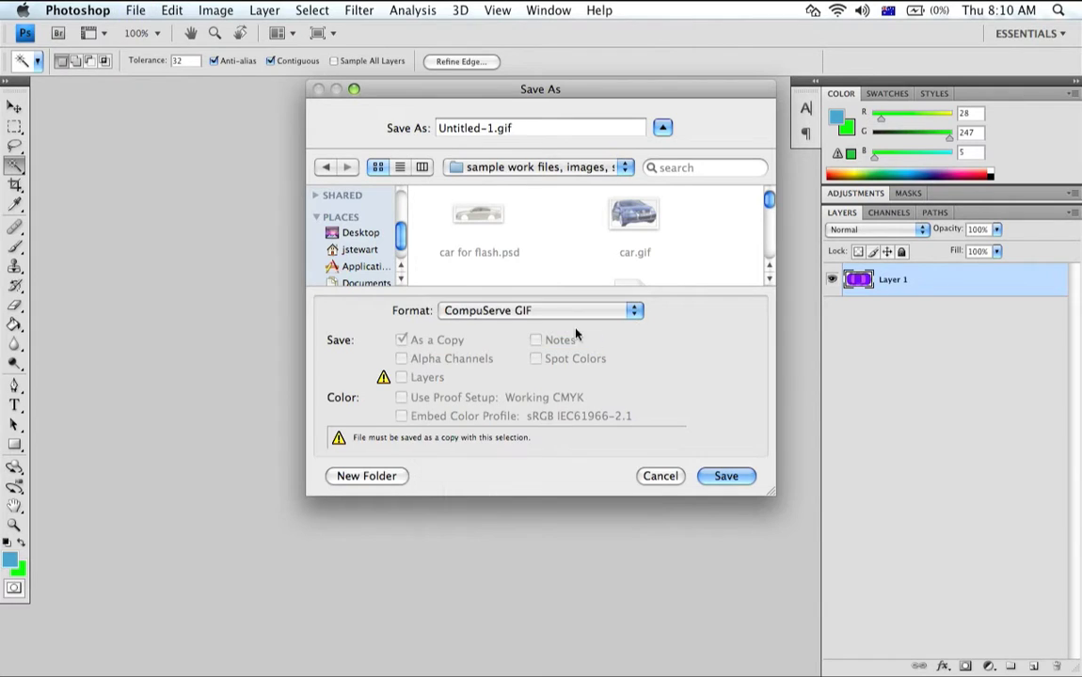
click(490, 128)
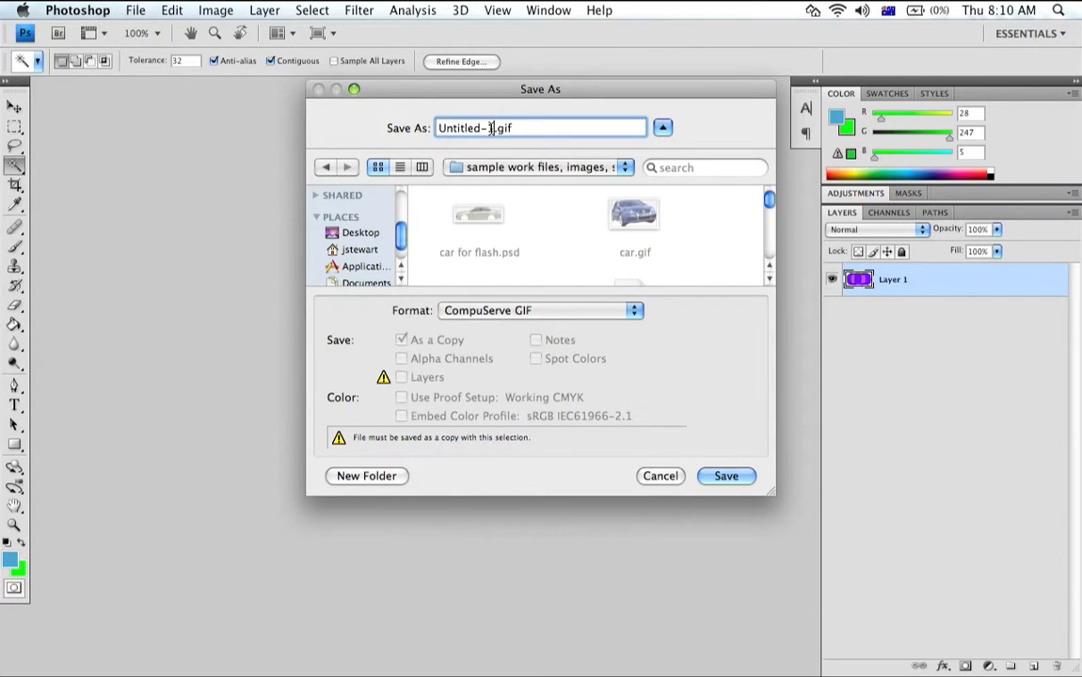
key(super+a)
text(animatedcar)
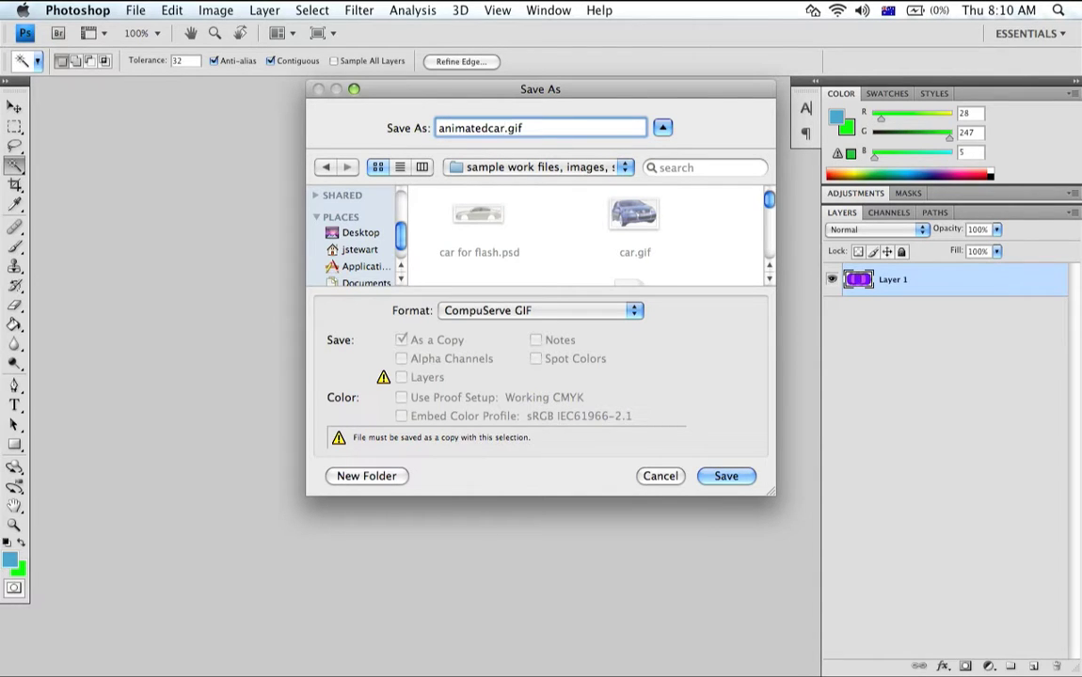
click(724, 477)
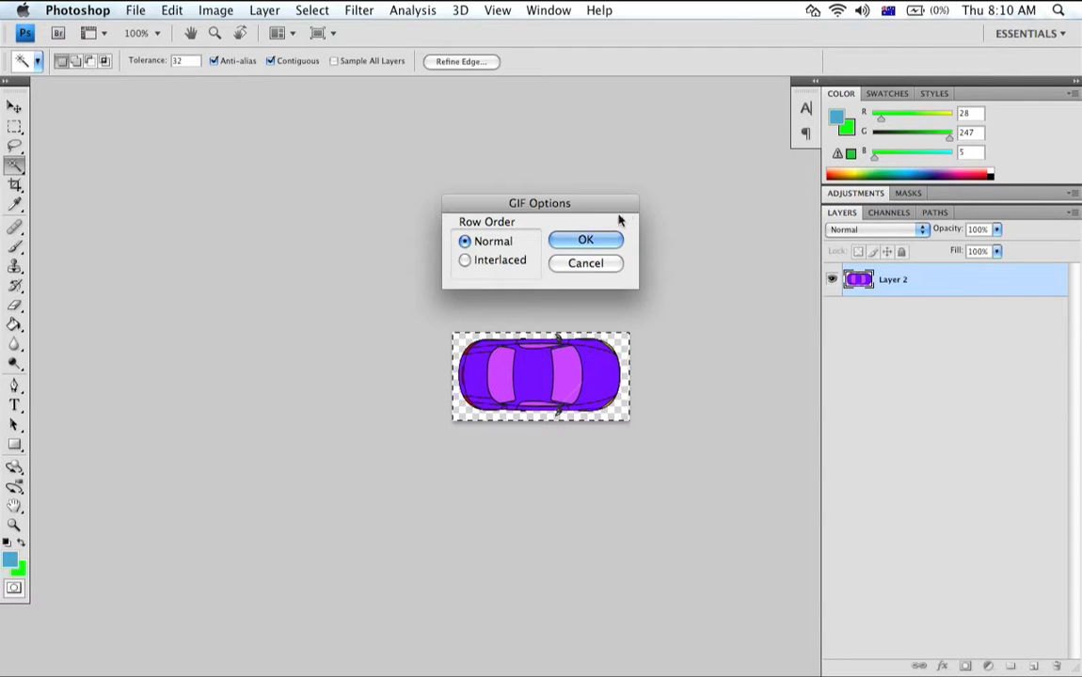
click(584, 236)
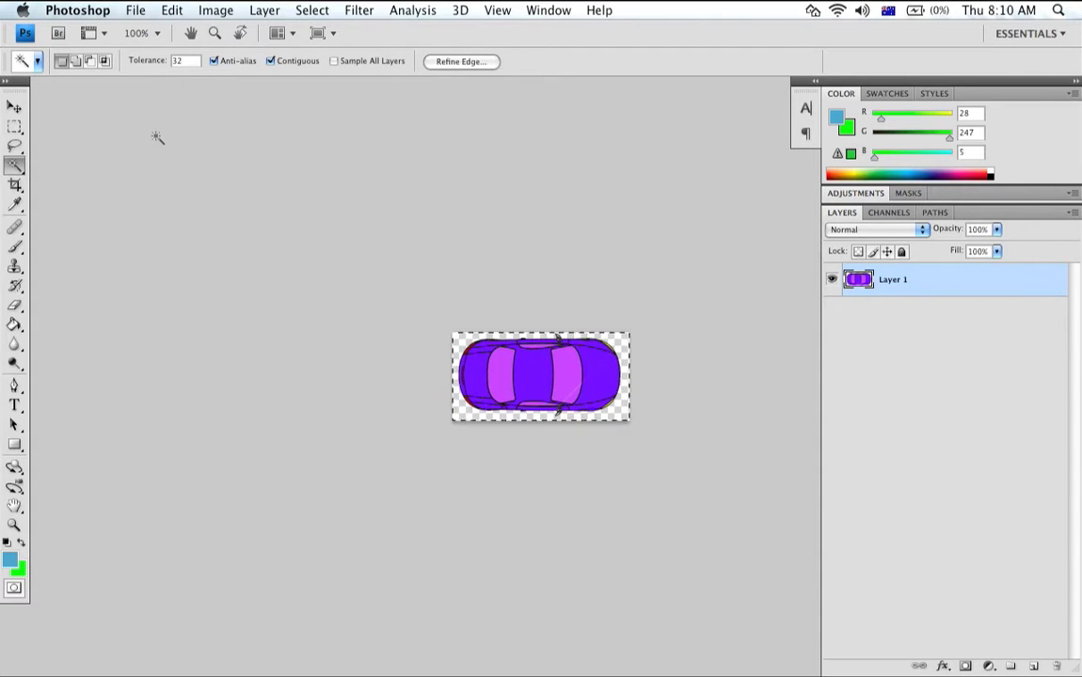
- Quit Photoshop without saving the working file and launch Flash CS4 from the Dock
key(super+q)
click(473, 217)
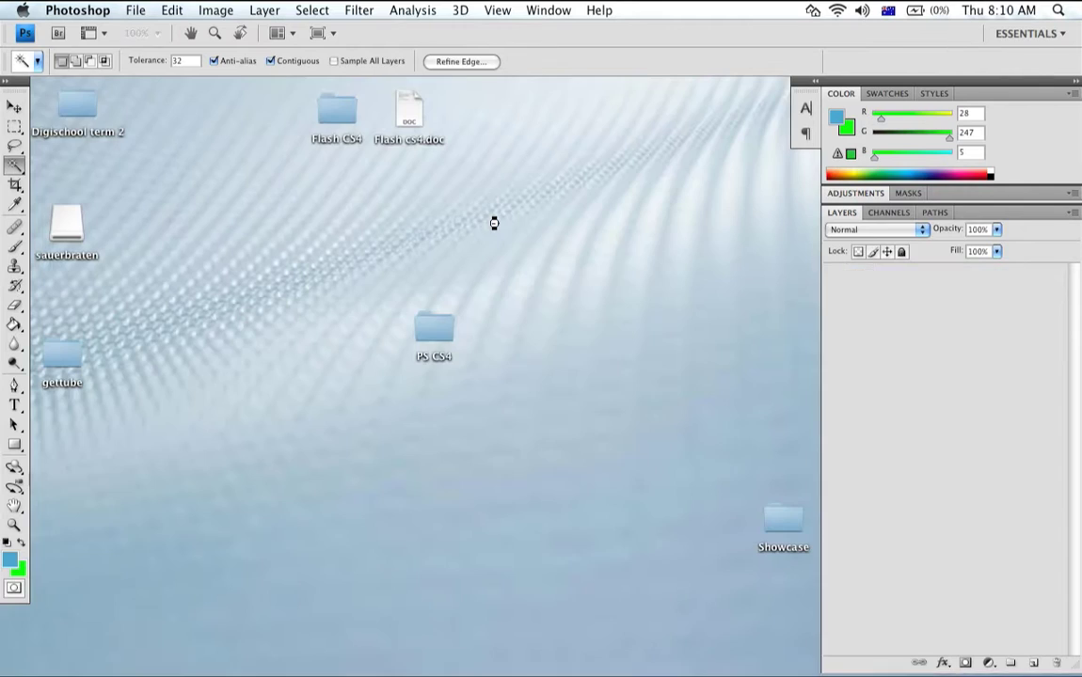
mouse_move(622, 655)
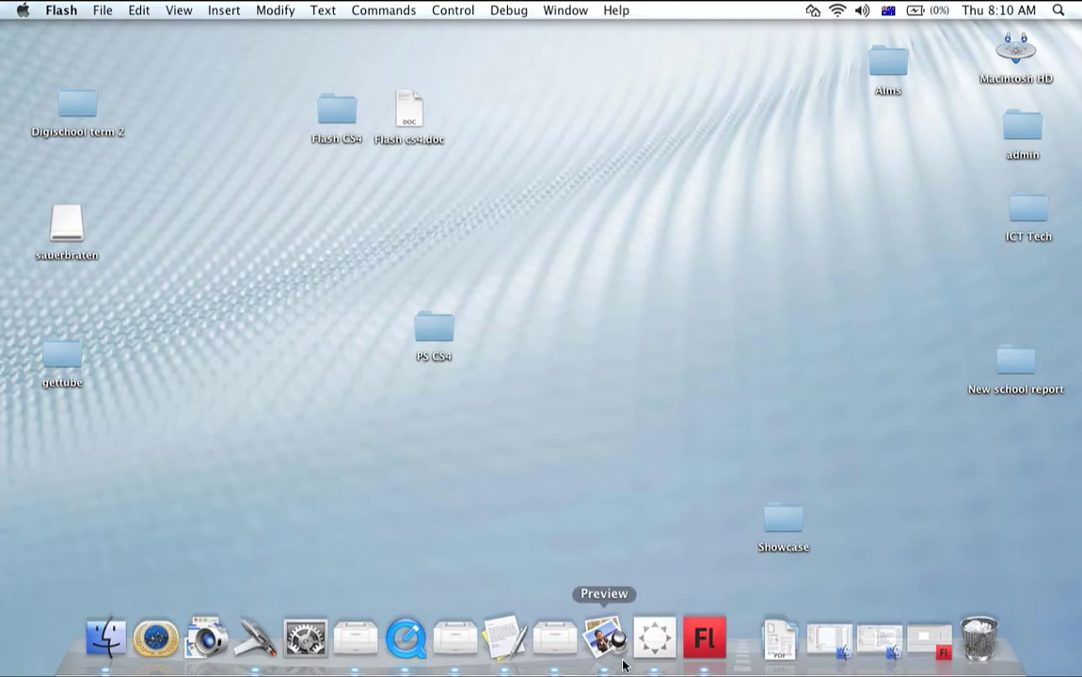
click(723, 645)
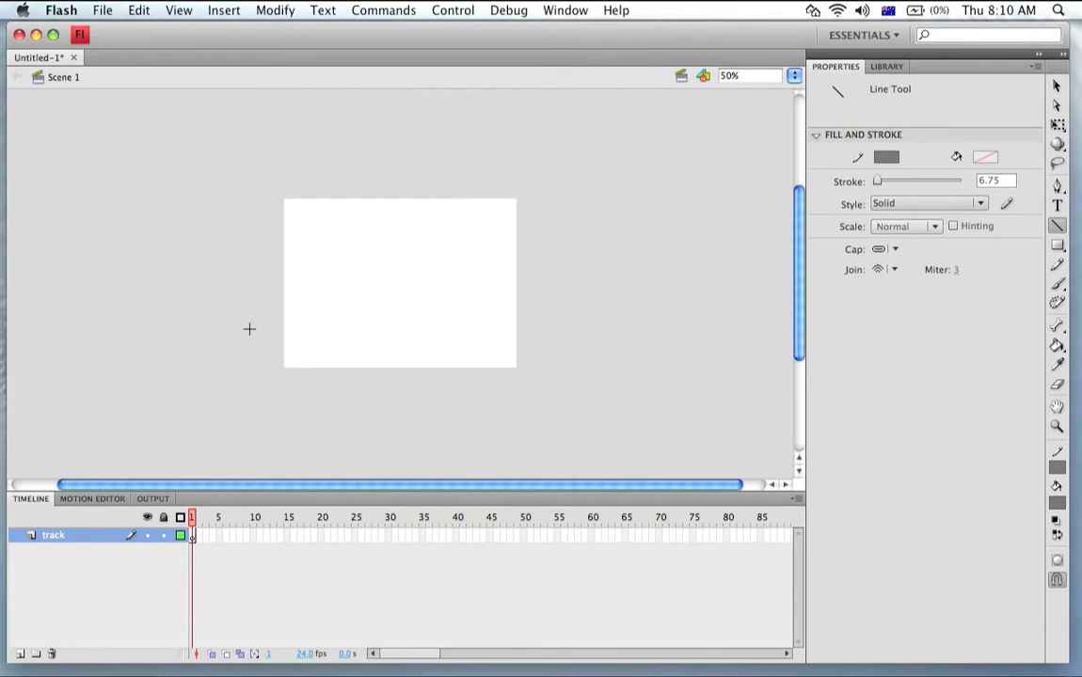
- Draw four straight Line-tool edges enclosing the road across the stage
drag(287, 117, 628, 345)
mouse_move(627, 290)
mouse_down()
mouse_move(489, 453)
mouse_move(167, 218)
mouse_move(166, 201)
mouse_up()
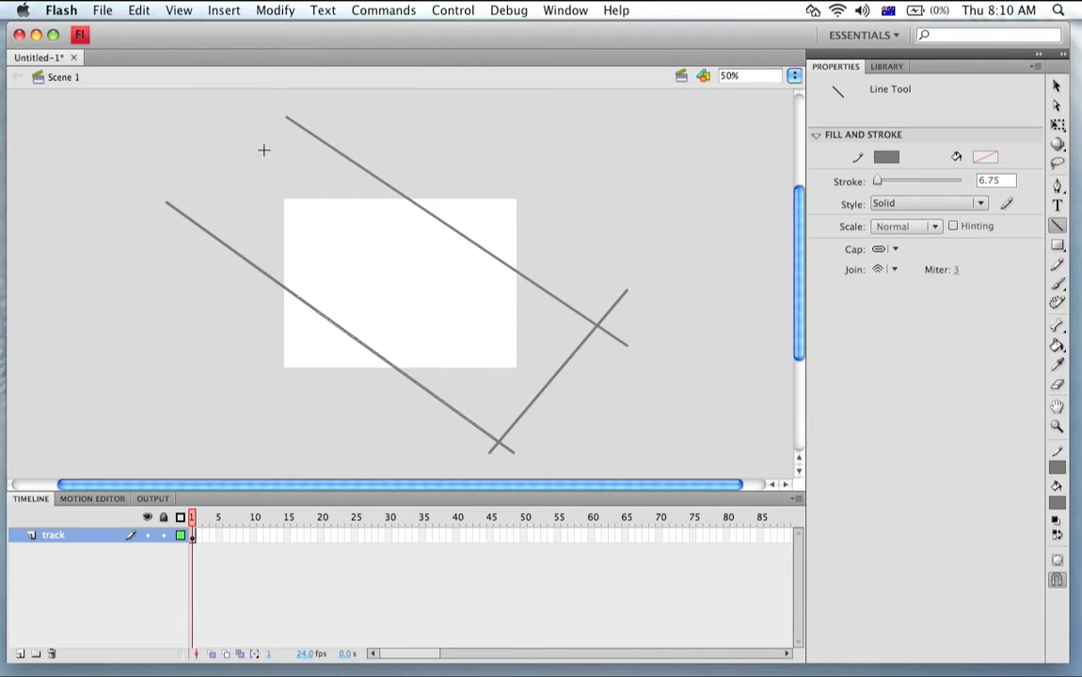
drag(325, 120, 203, 254)
- Bend the upper and lower diagonal edges into curves and fill the enclosed road grey
click(1055, 86)
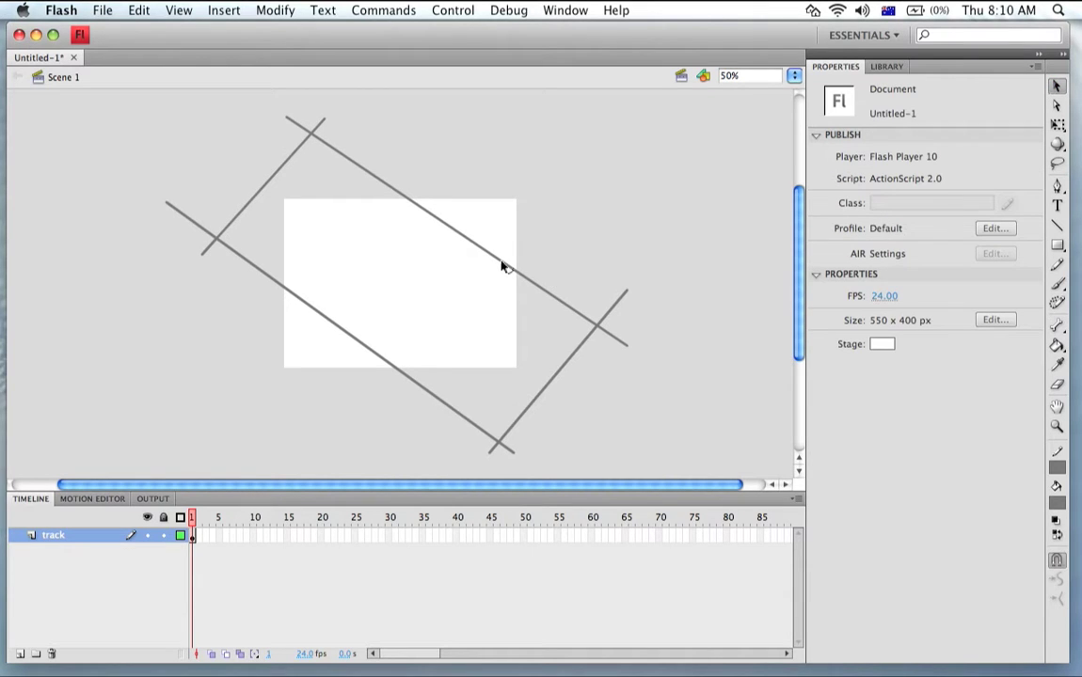
drag(503, 264, 471, 292)
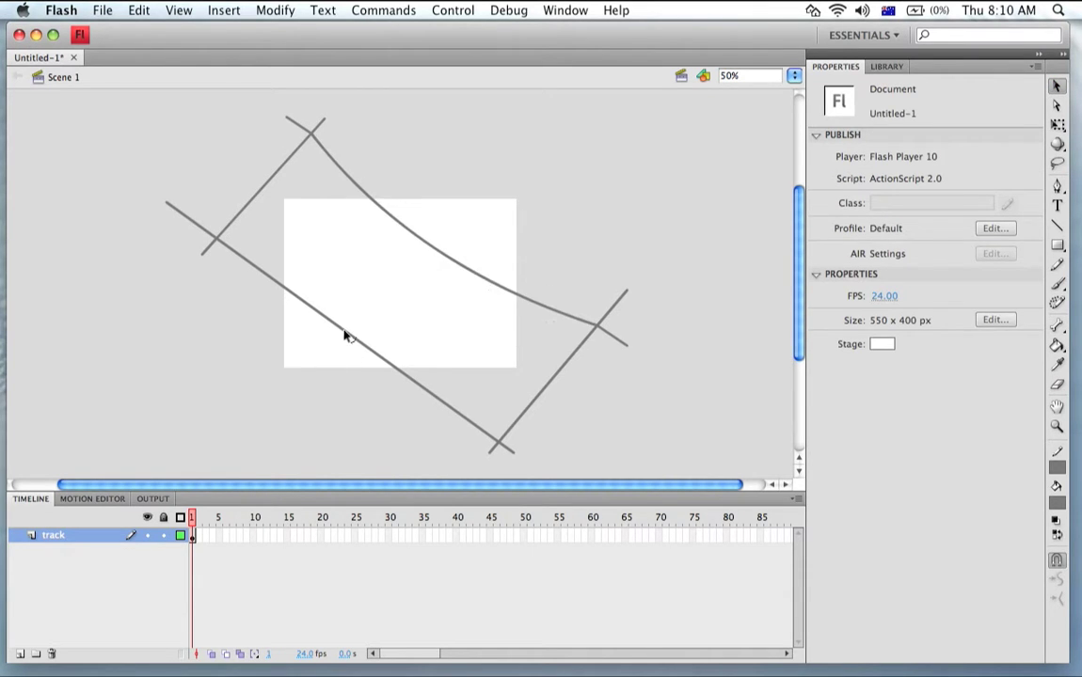
drag(346, 335, 340, 358)
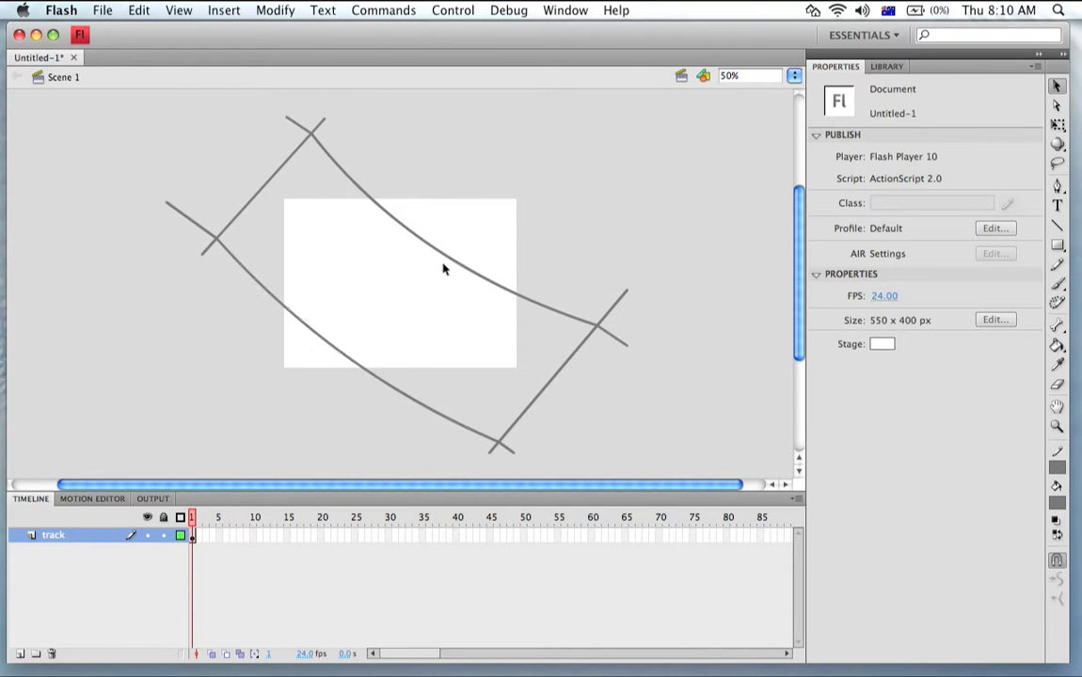
drag(447, 260, 422, 282)
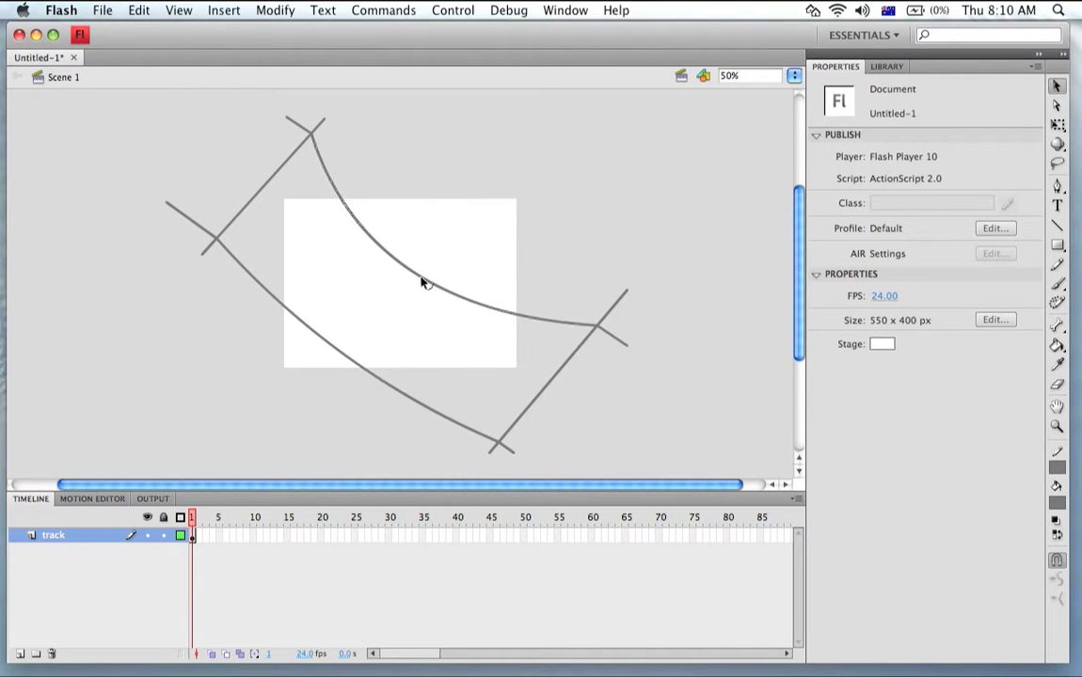
click(1057, 345)
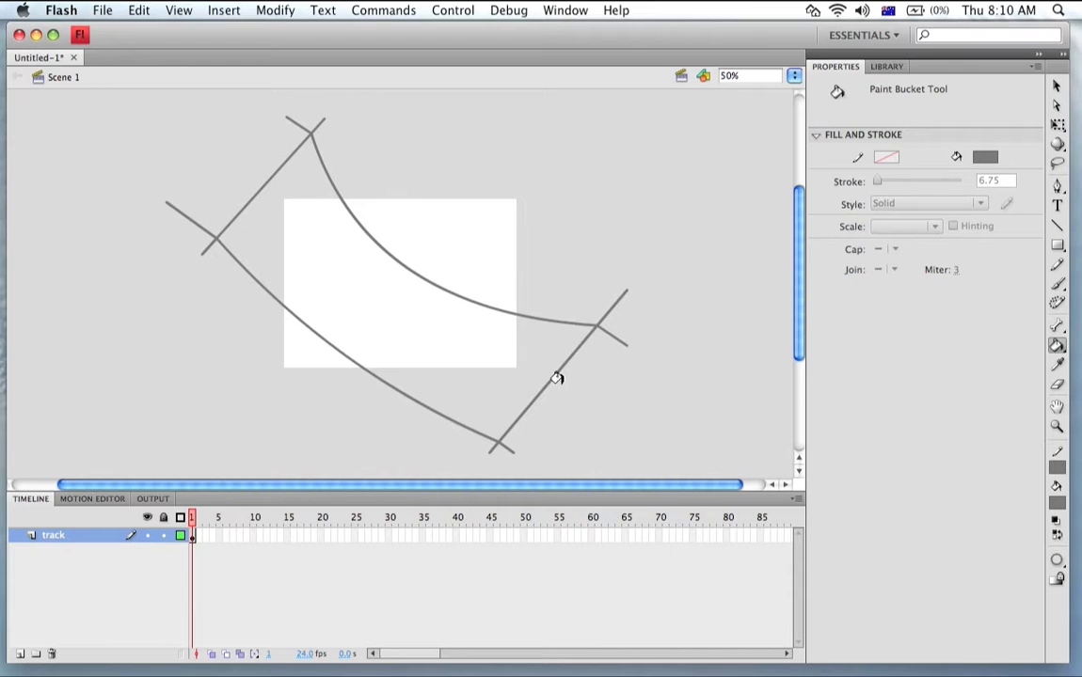
click(476, 337)
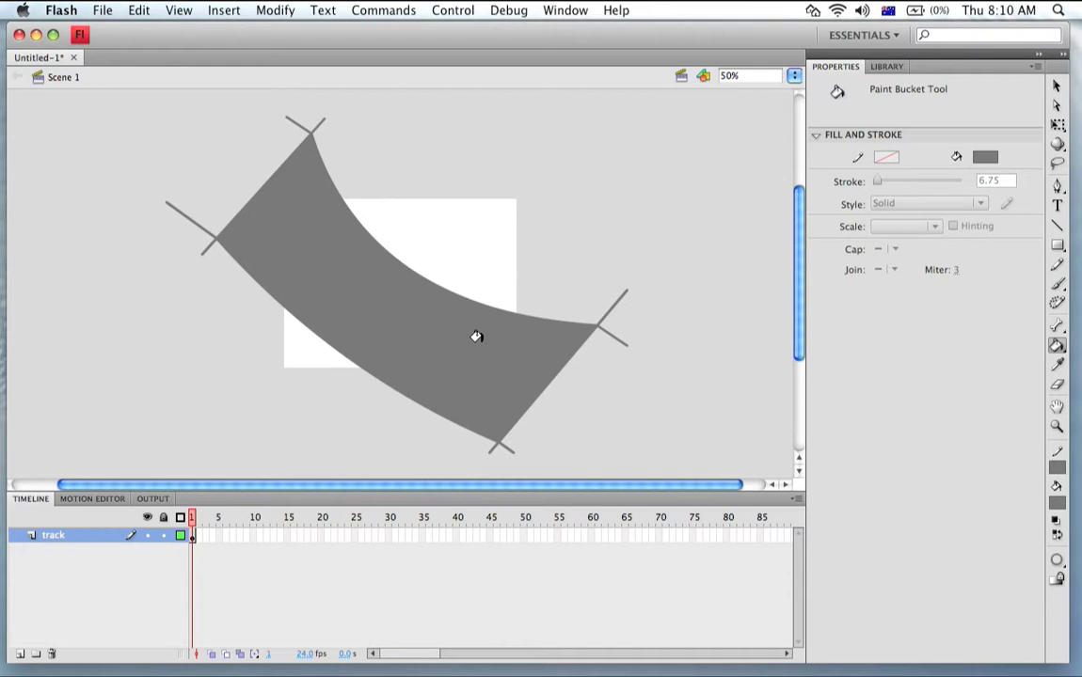
- Test the road as a SWF, then add a new layer named car above track
key(super+Return)
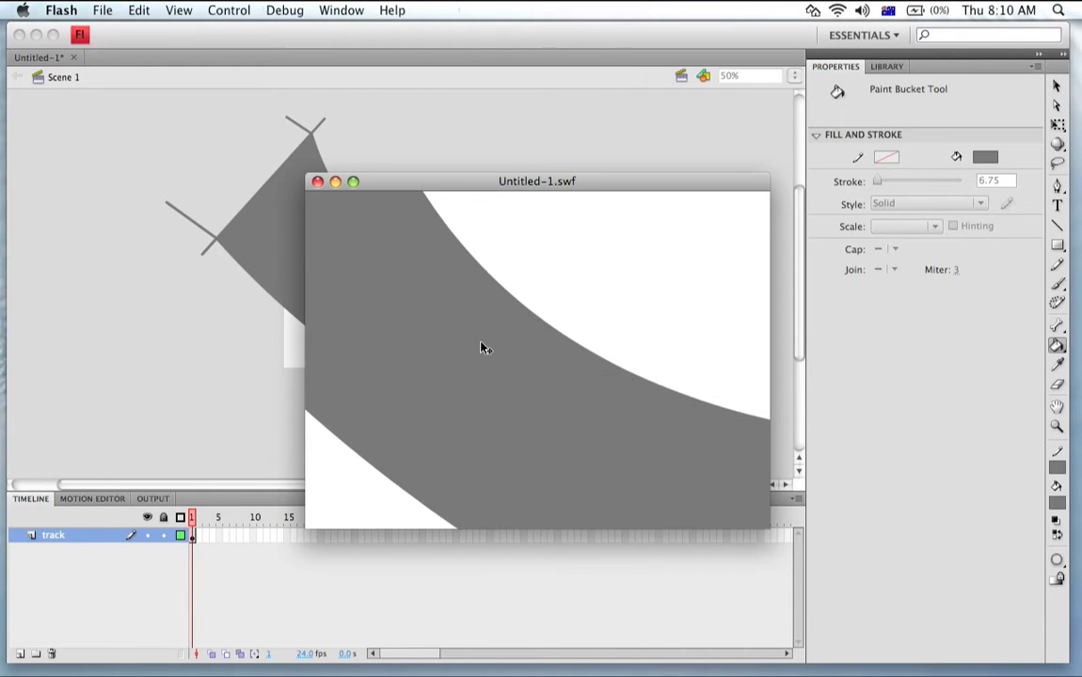
click(318, 183)
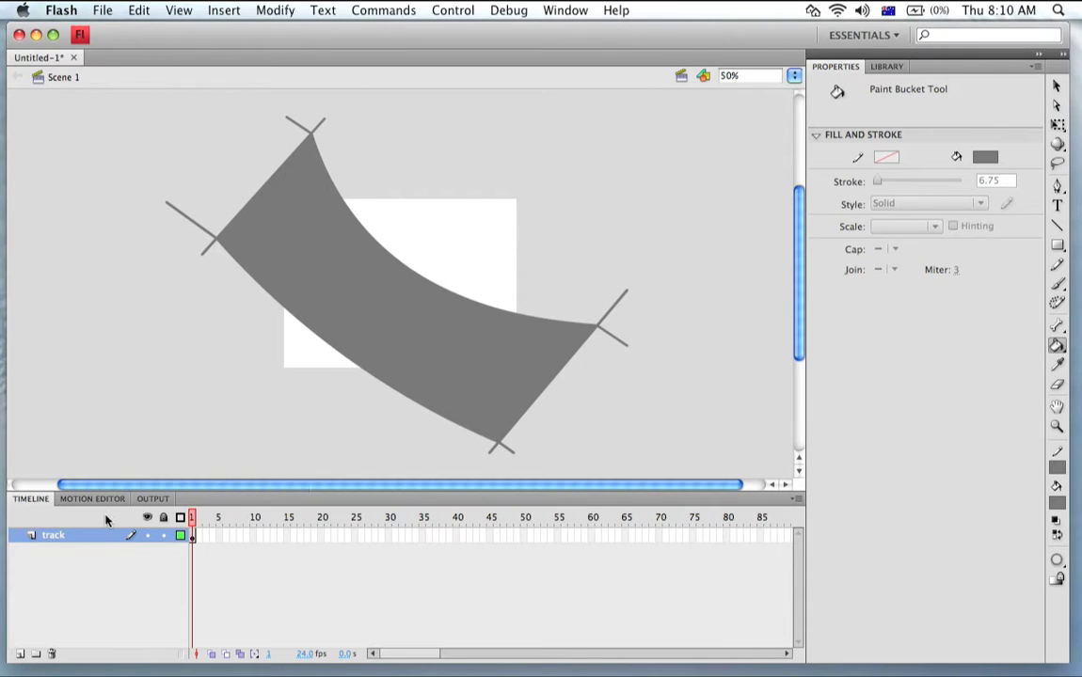
click(20, 653)
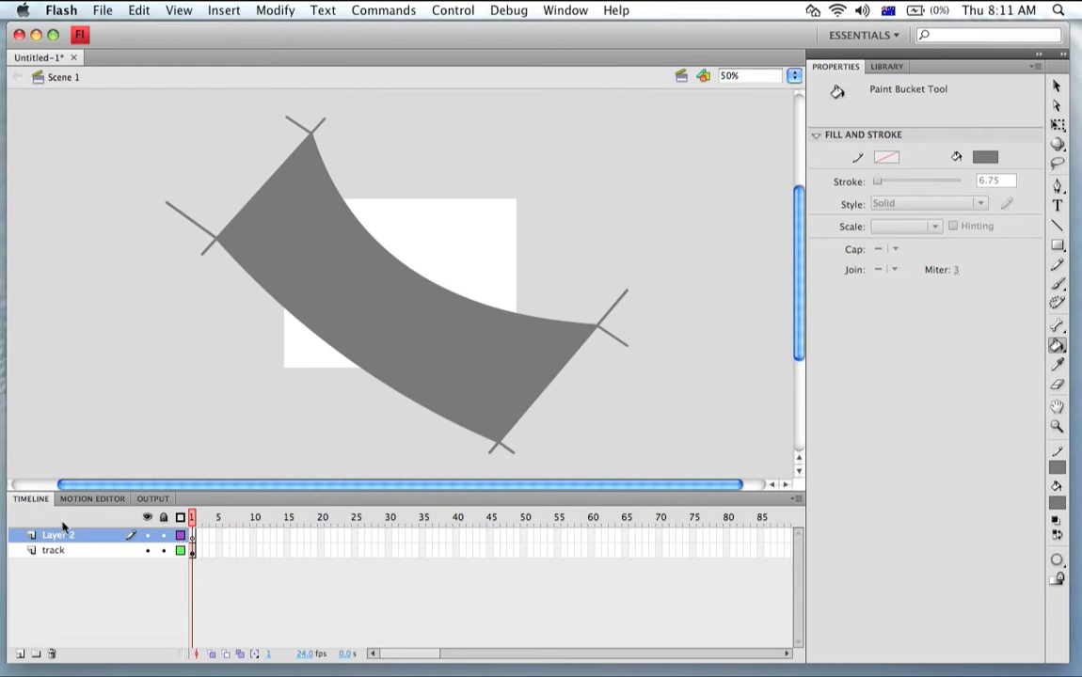
double_click(62, 535)
text(car)
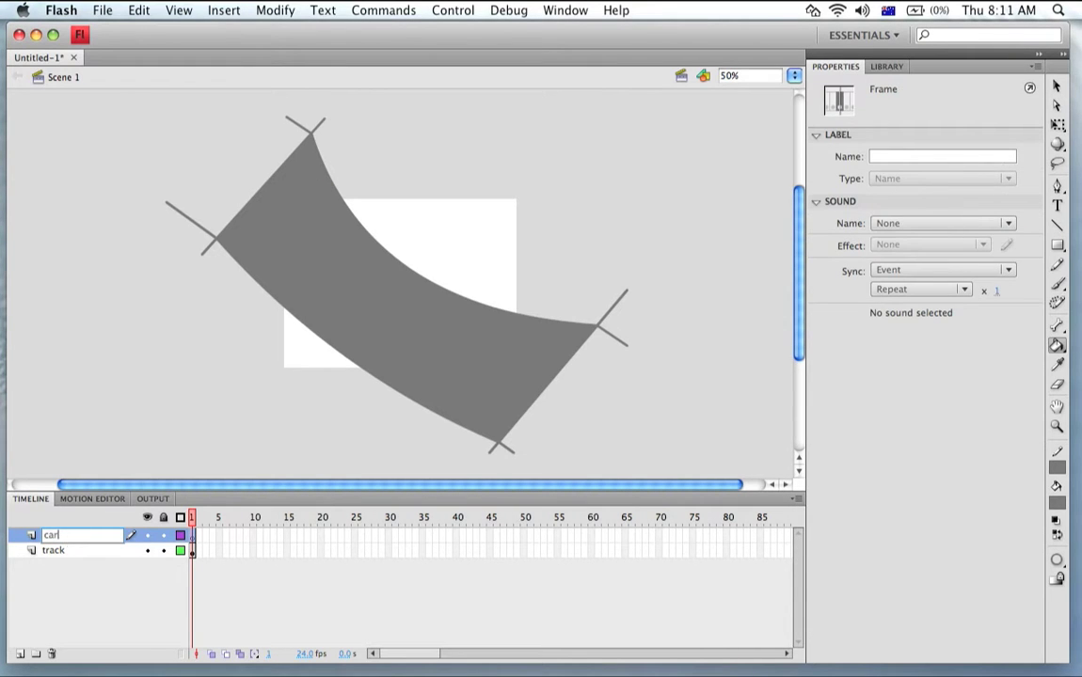
click(53, 407)
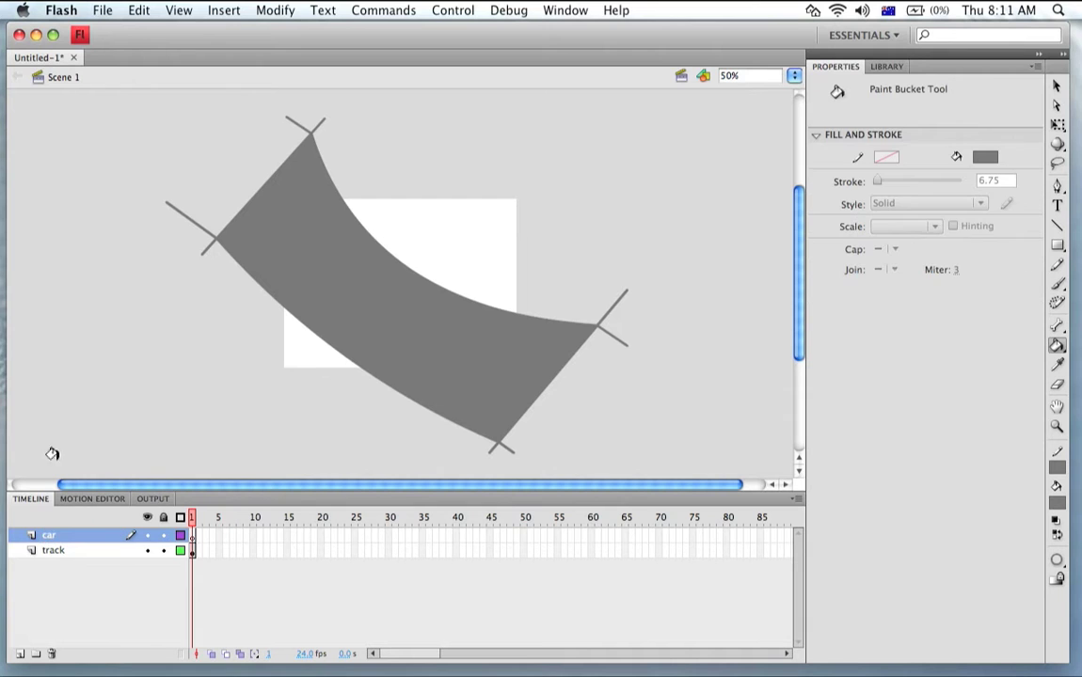
click(103, 10)
mouse_move(143, 261)
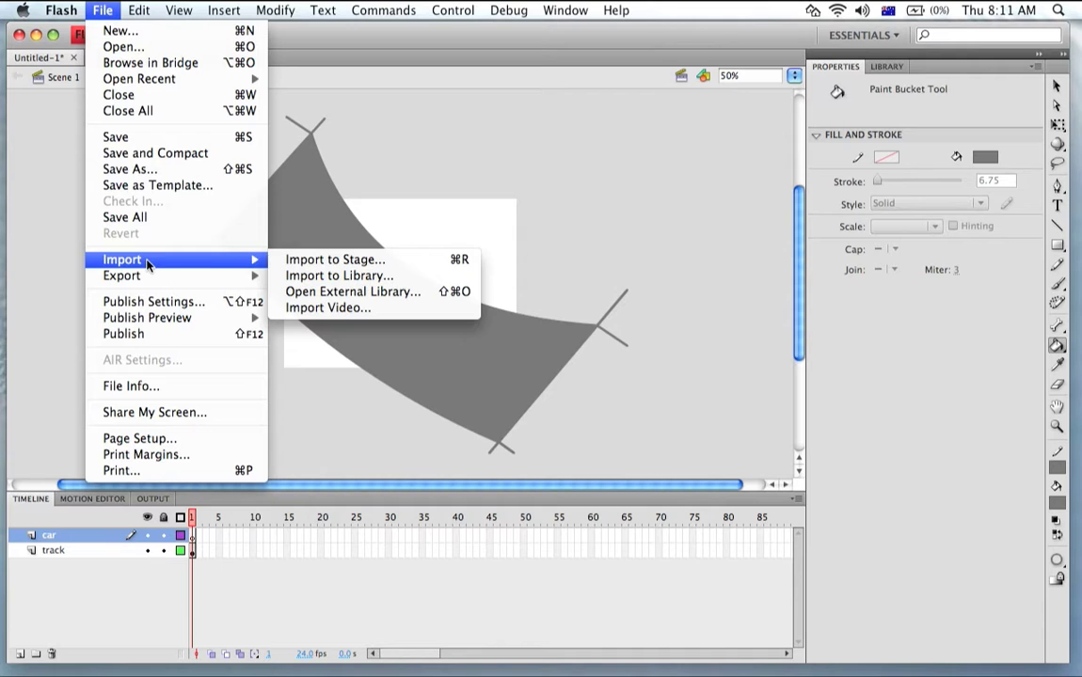
- Import animatedcar.gif into the library with File > Import > Import to Library
click(290, 277)
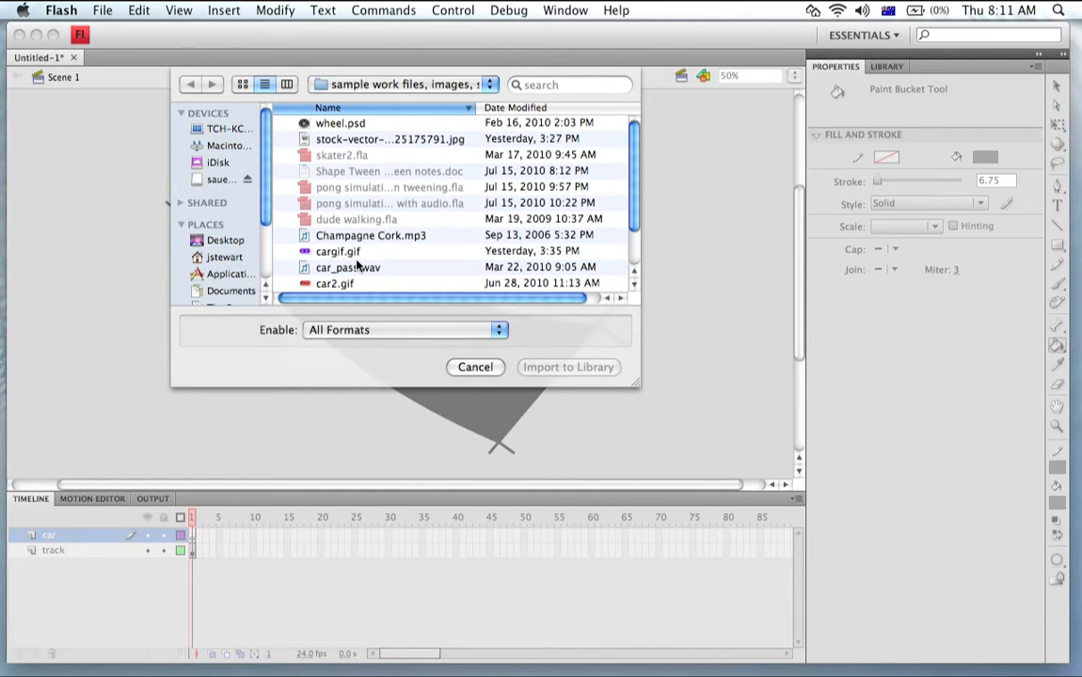
scroll(634, 213, down, 3)
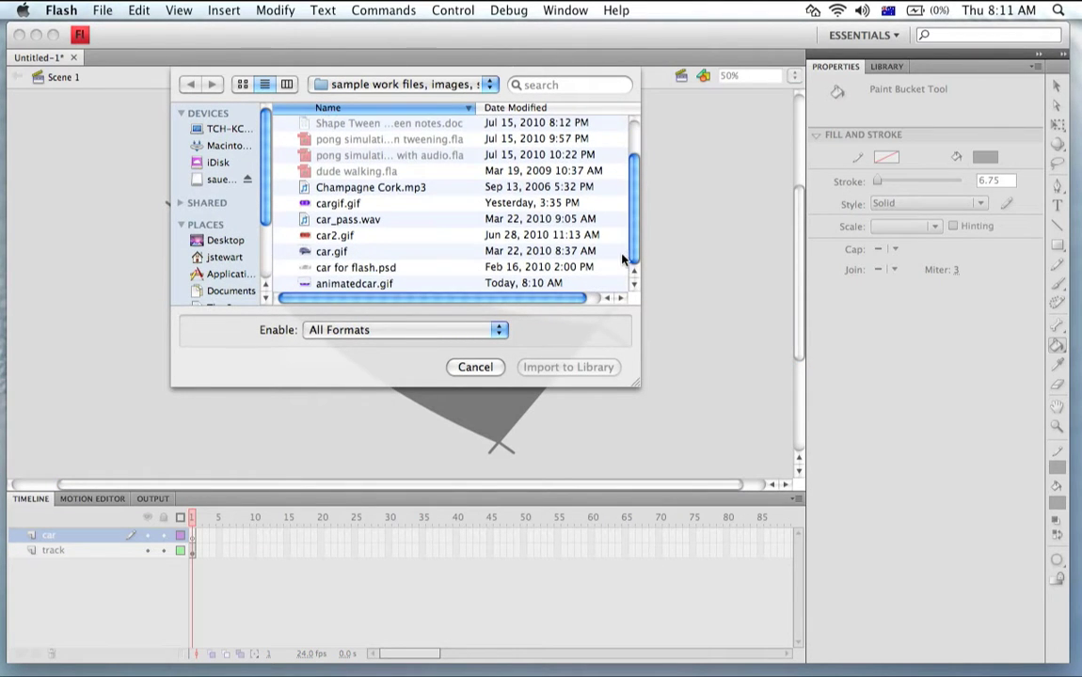
click(304, 285)
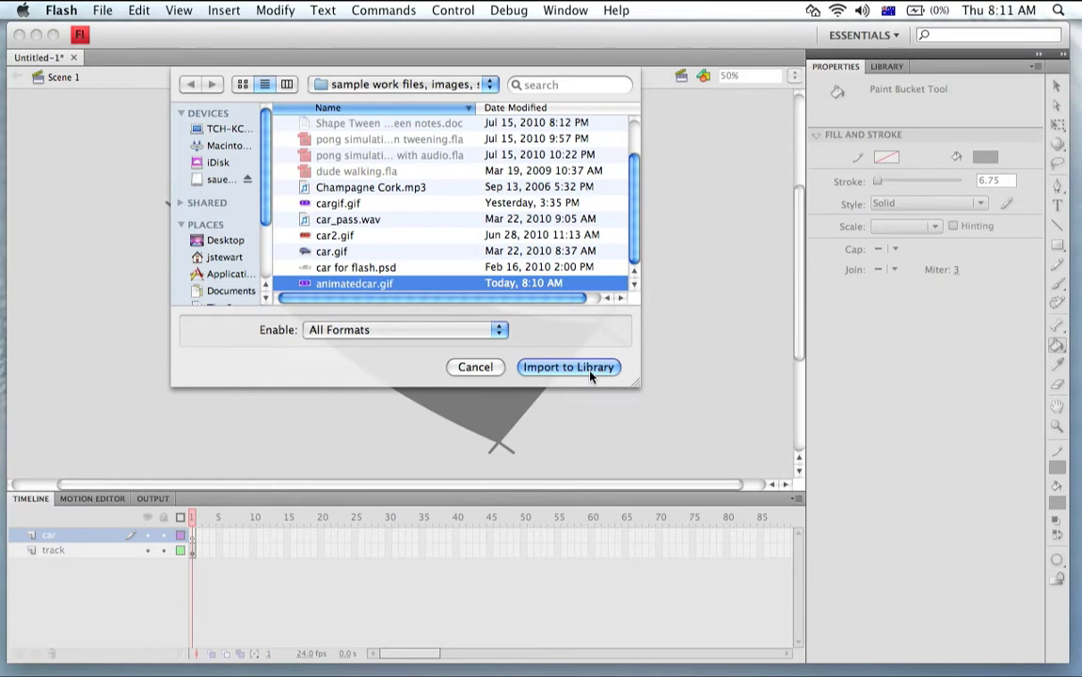
click(592, 371)
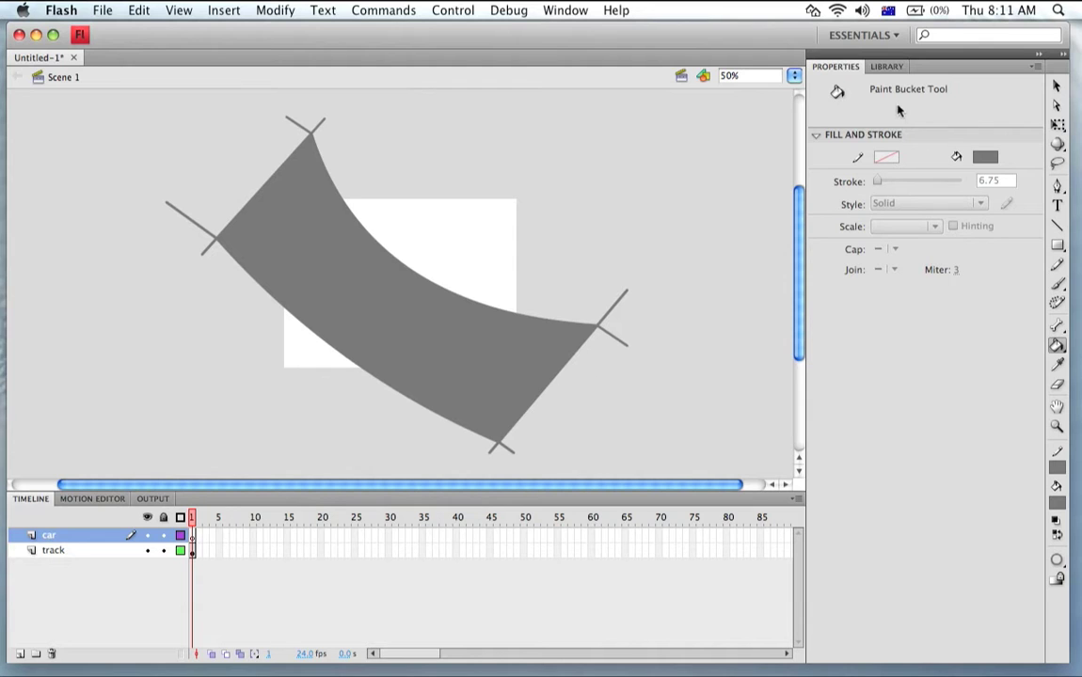
- Drag animatedcar.gif from the Library onto the stage above the road
click(885, 66)
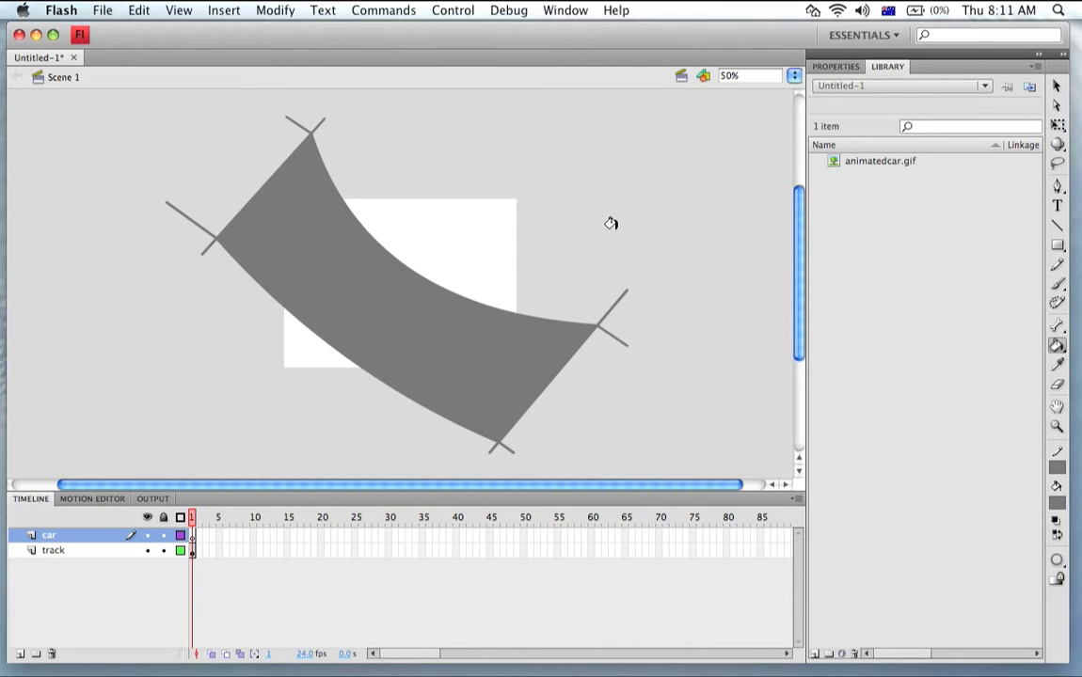
click(835, 162)
drag(835, 162, 494, 188)
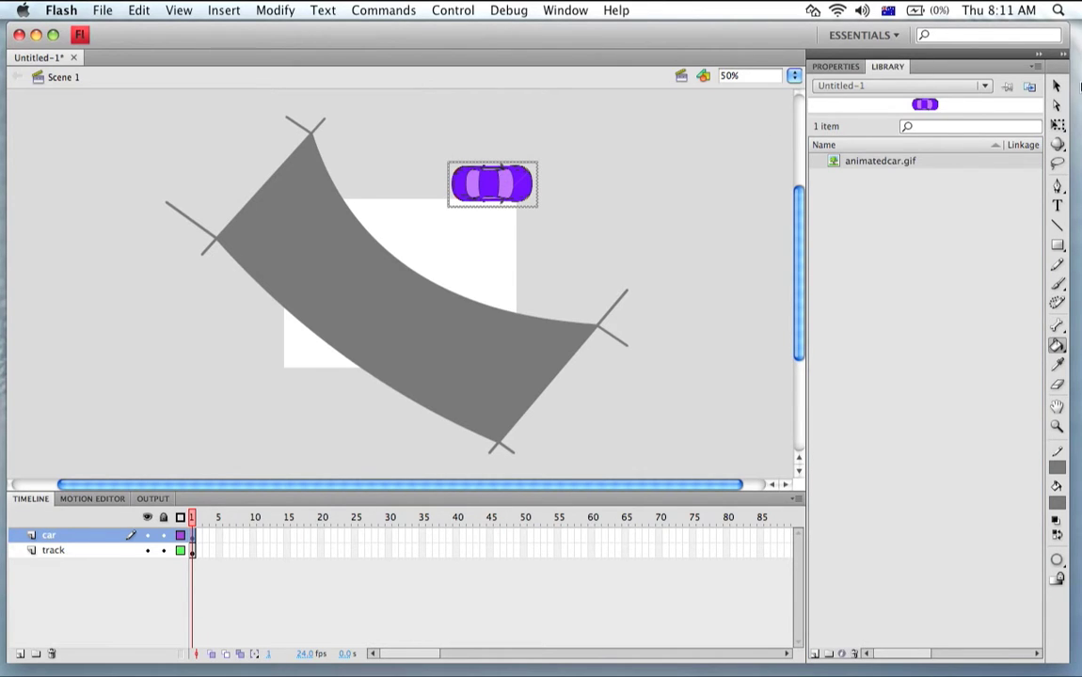
- Convert the car on stage into a movie clip symbol named car
click(1056, 85)
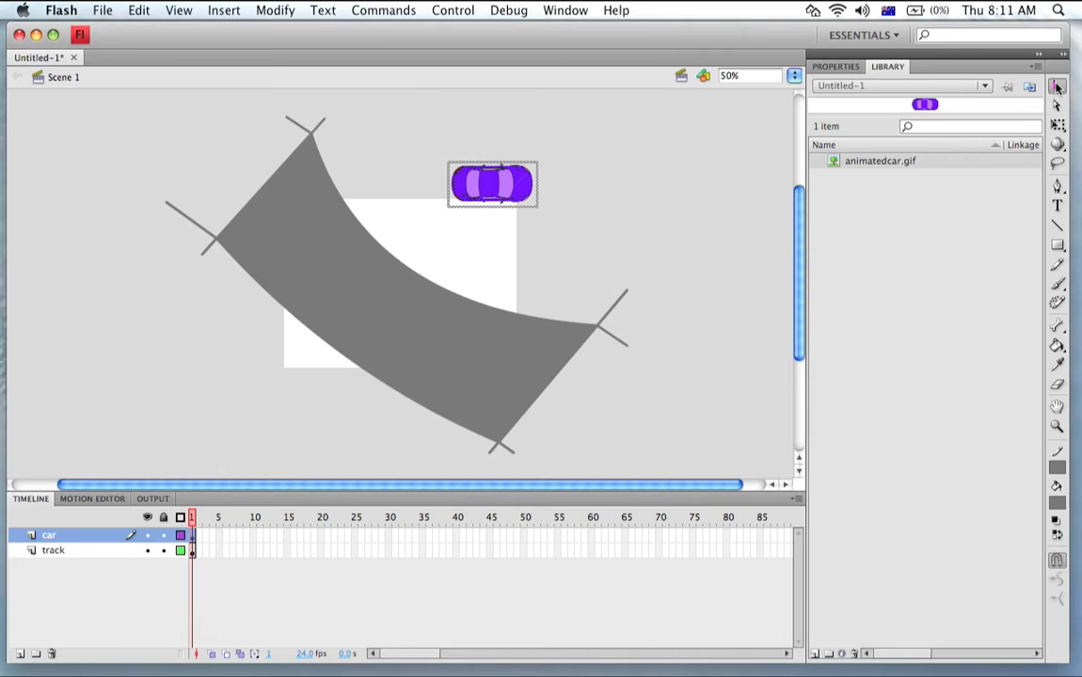
right_click(517, 188)
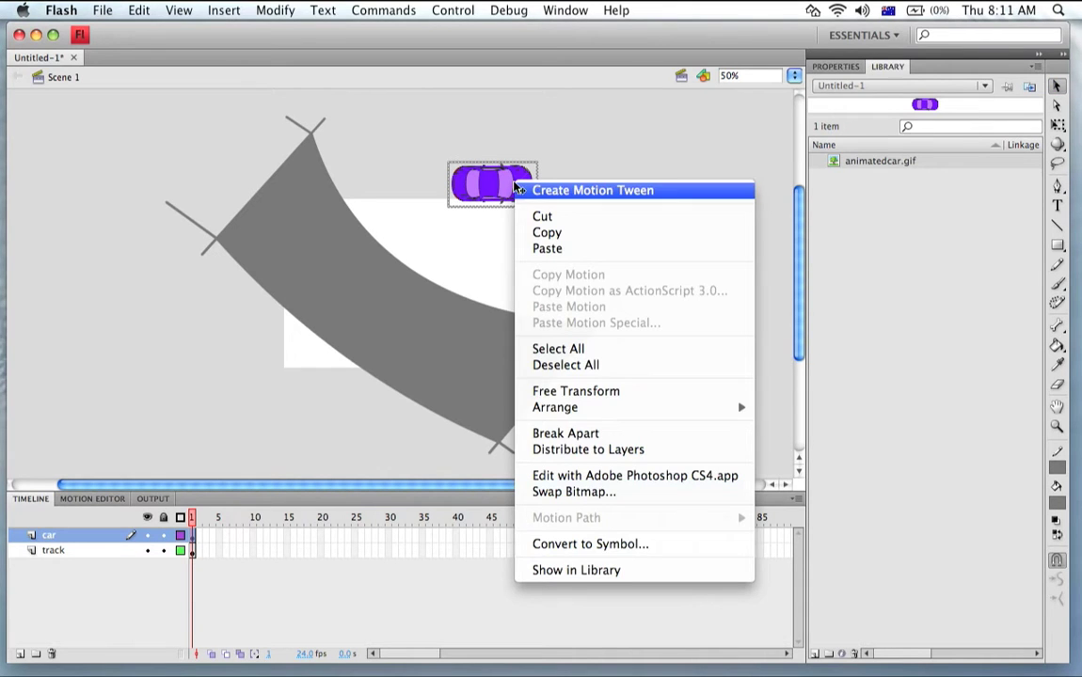
click(567, 544)
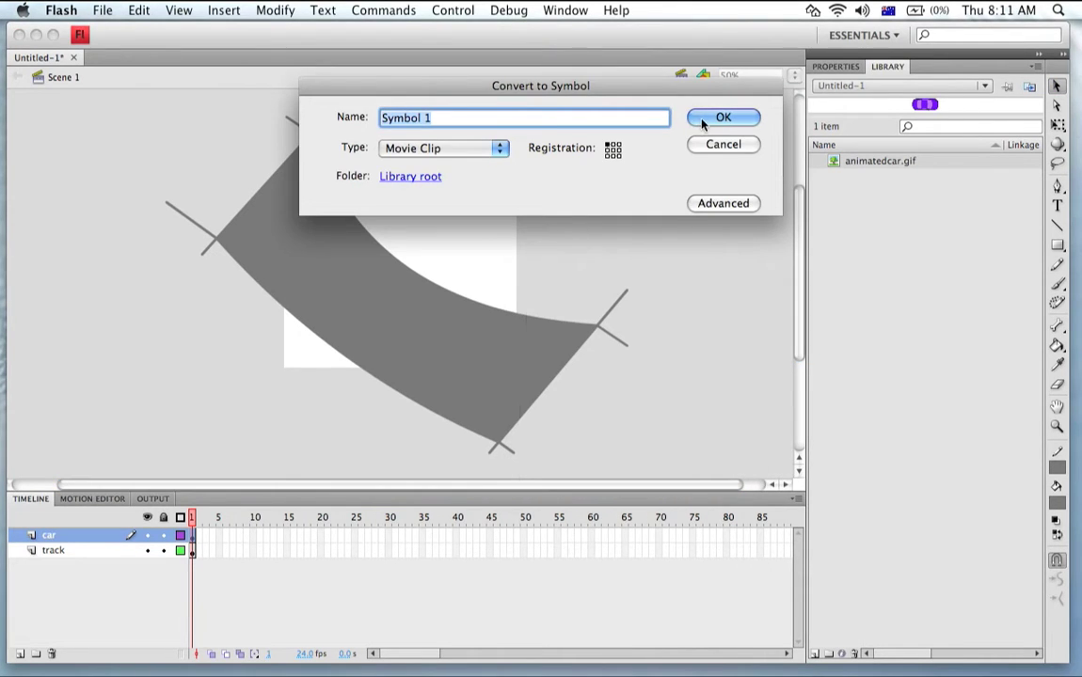
text(car)
click(723, 117)
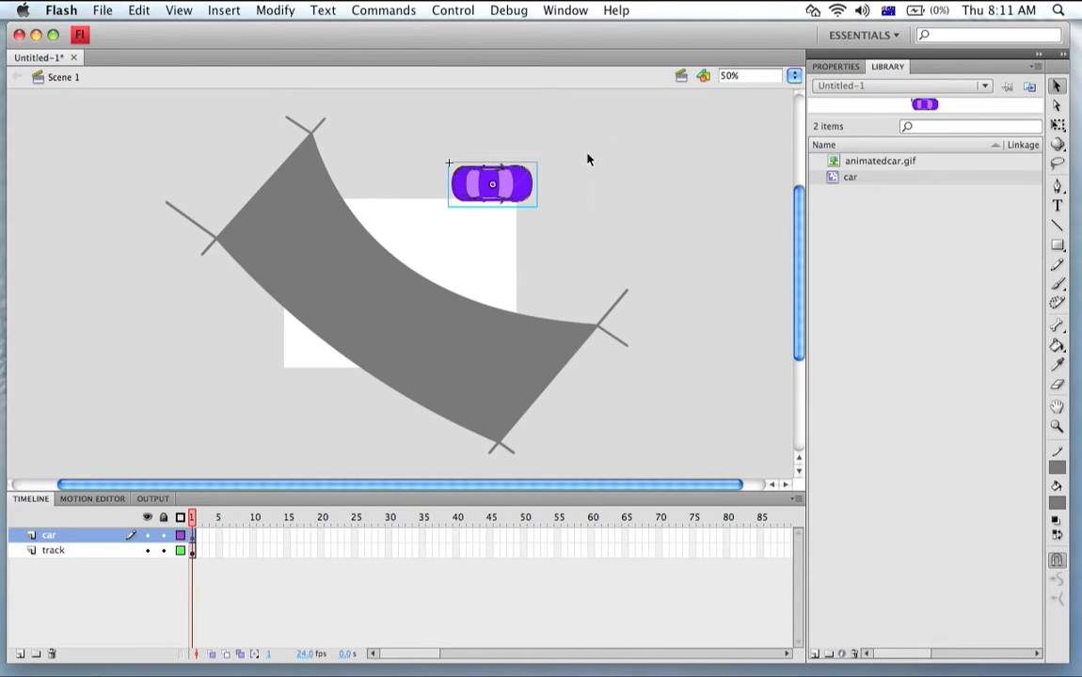
- Move the car to the road's top-left end and rotate it about 45° clockwise
click(1058, 124)
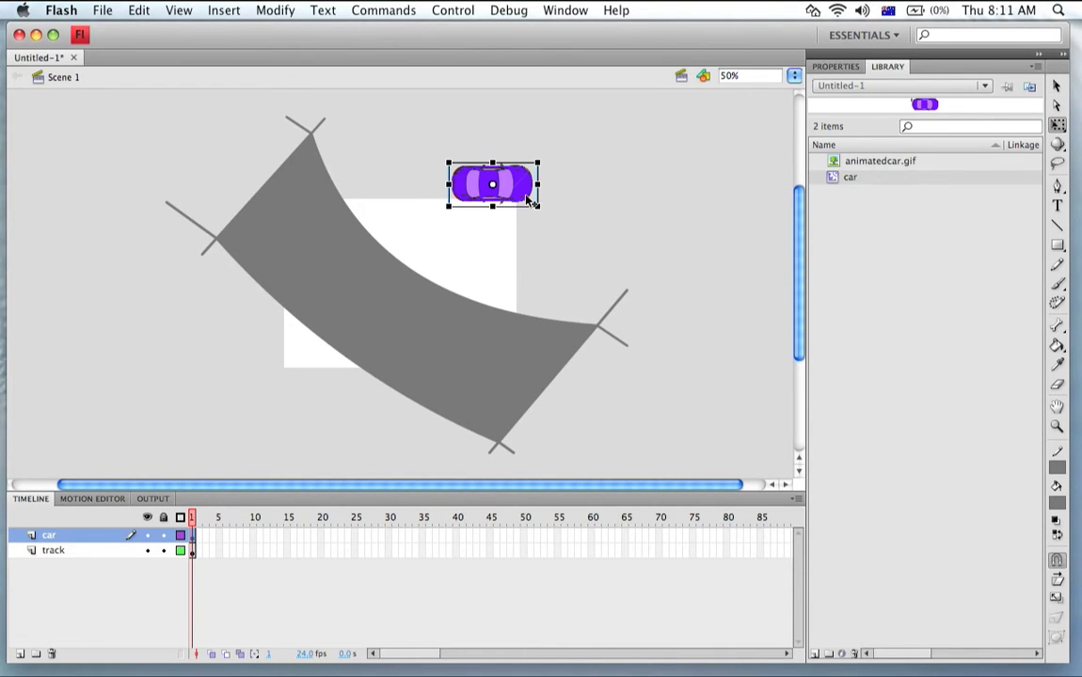
drag(518, 193, 212, 149)
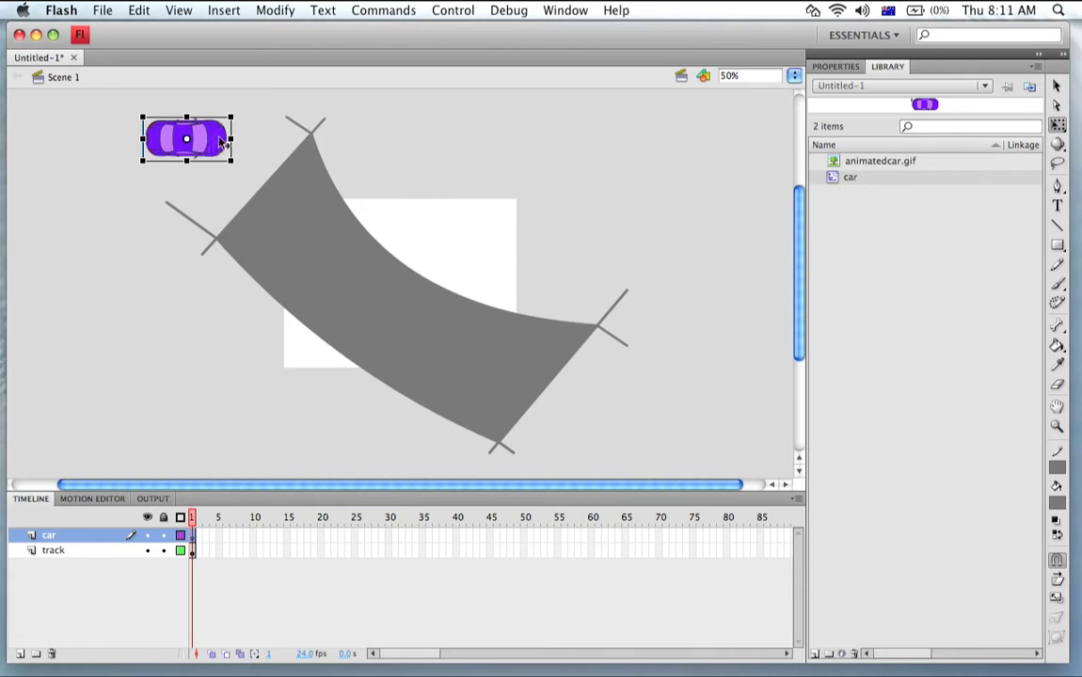
drag(241, 111, 230, 151)
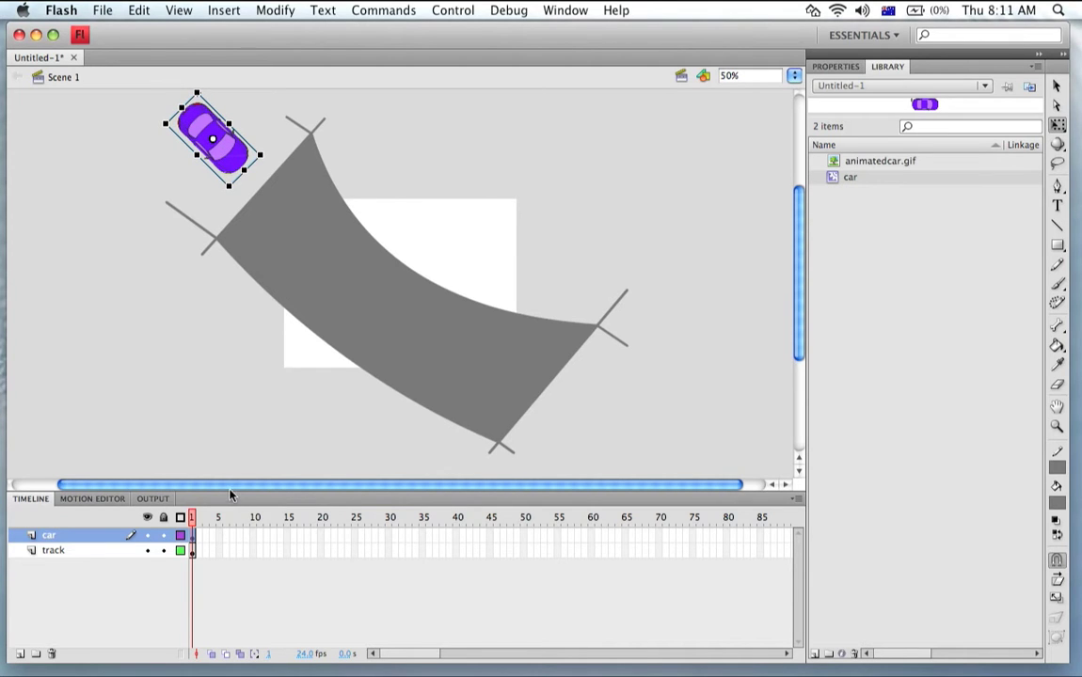
click(525, 538)
- Insert frames up to frame 50 on both the car and track layers
right_click(525, 537)
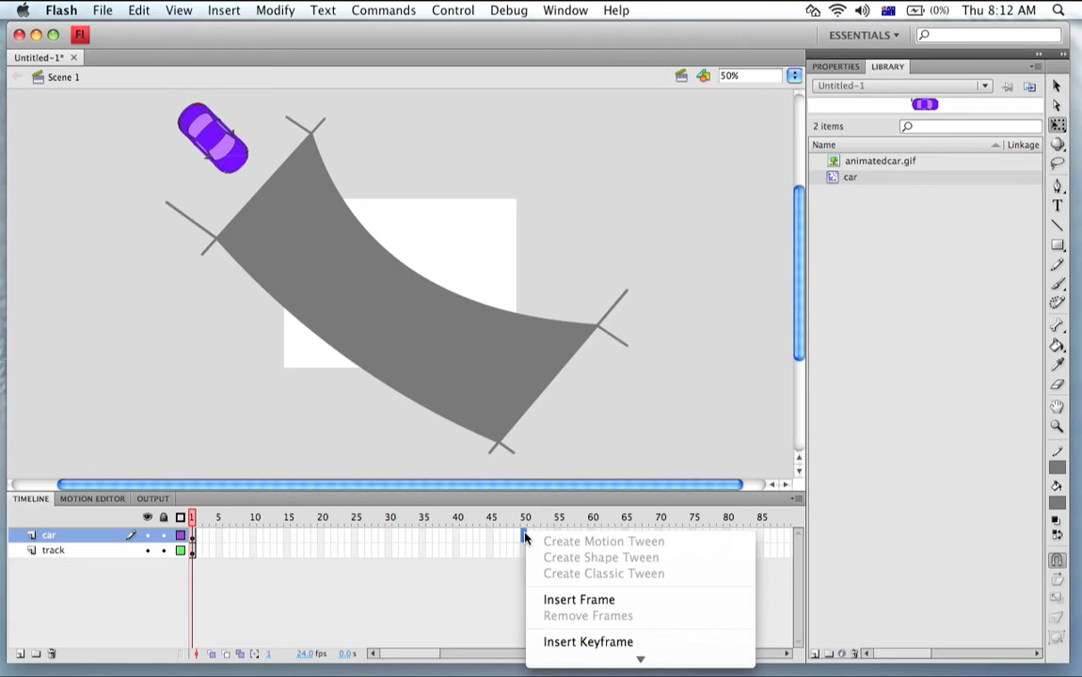
click(548, 599)
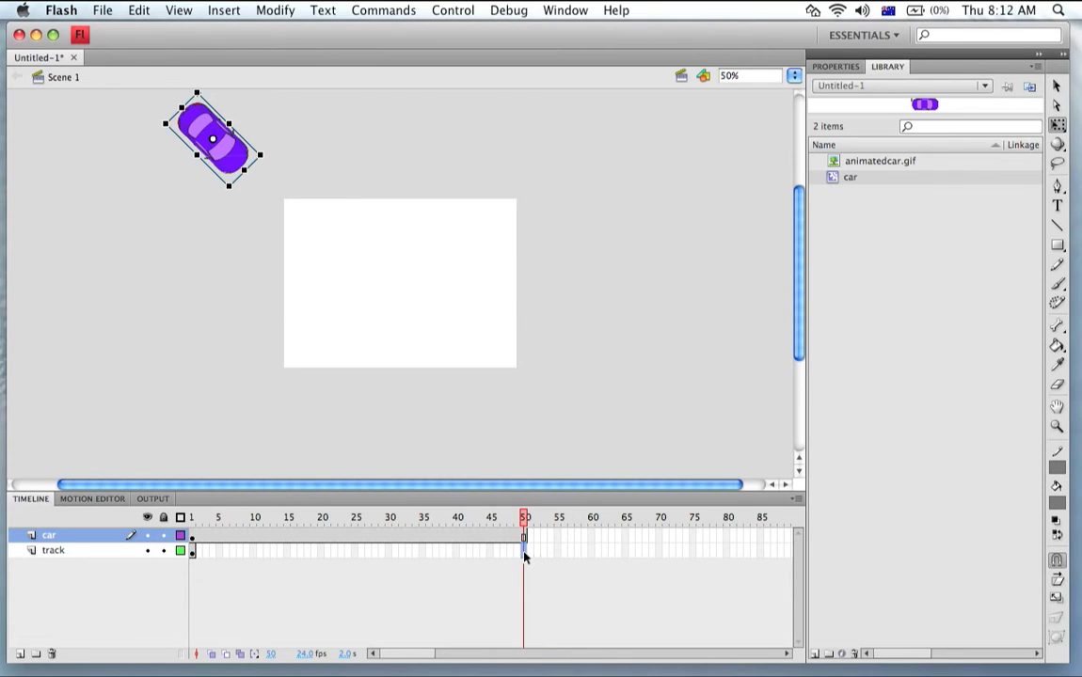
click(524, 552)
right_click(524, 555)
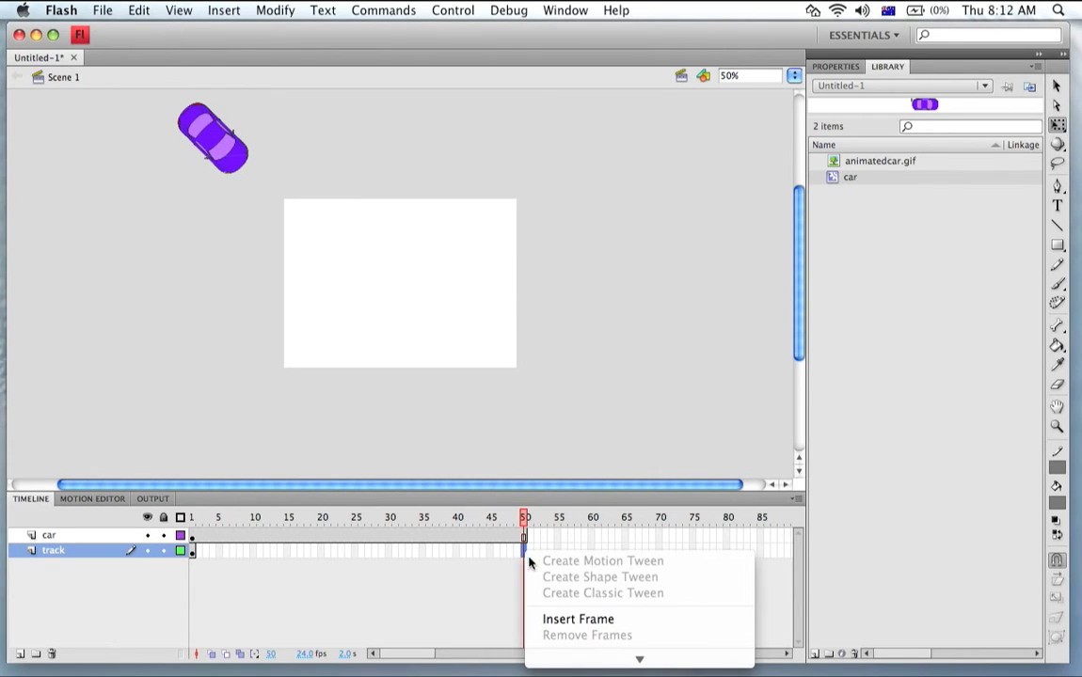
click(553, 616)
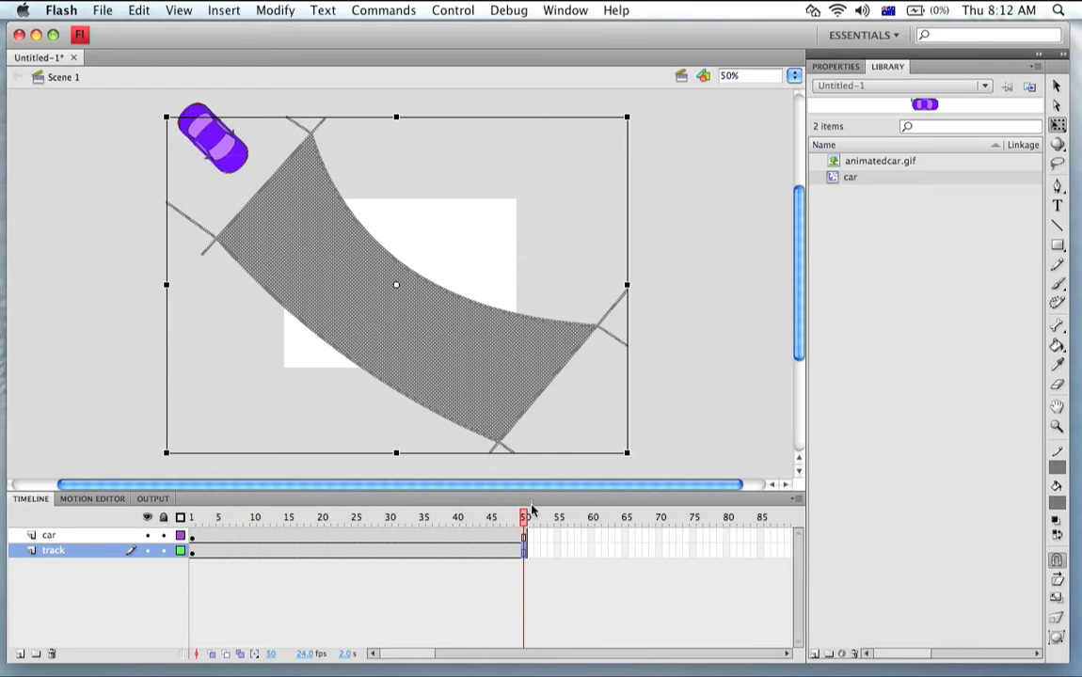
- Lock the track layer, return to frame 1 and select the purple car
click(658, 367)
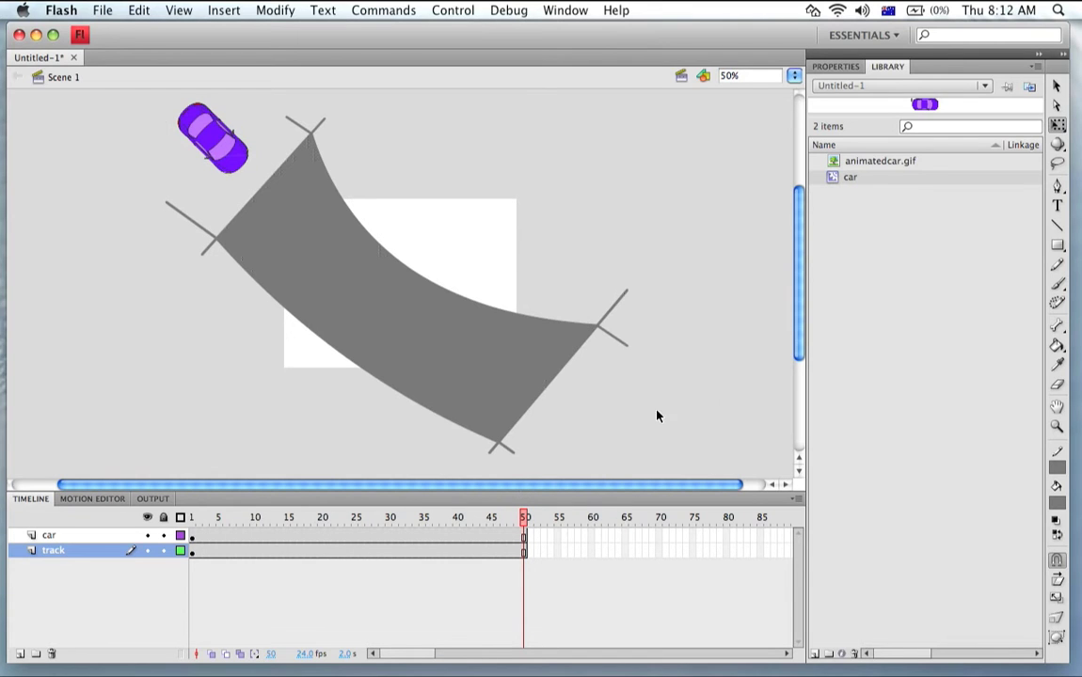
click(163, 550)
click(147, 535)
click(147, 535)
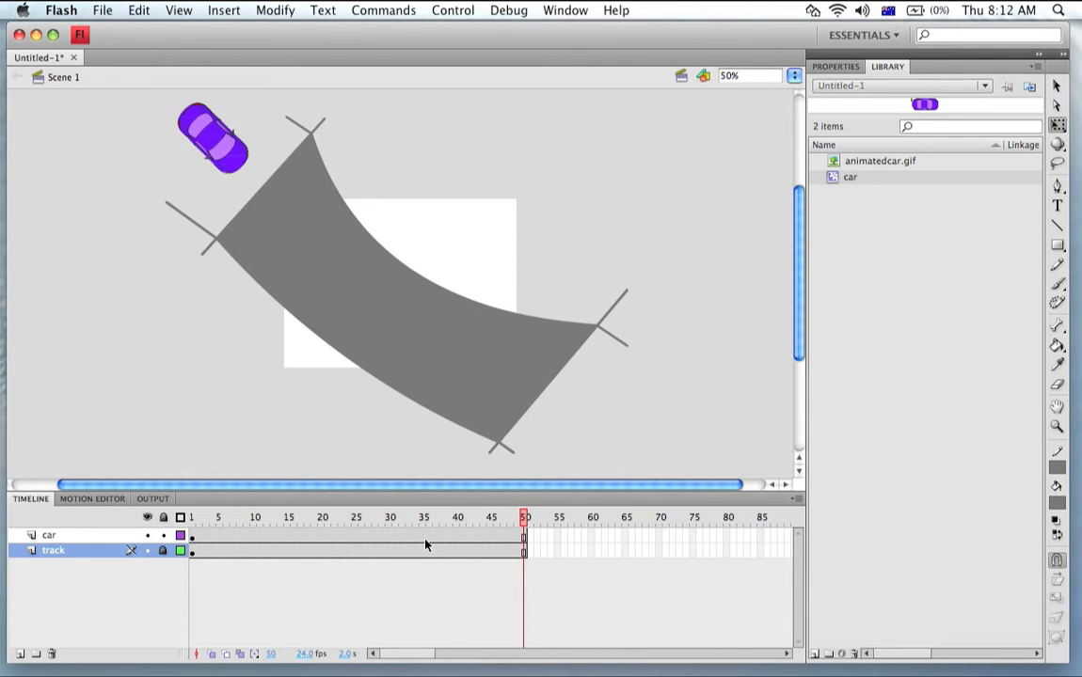
drag(526, 521, 38, 533)
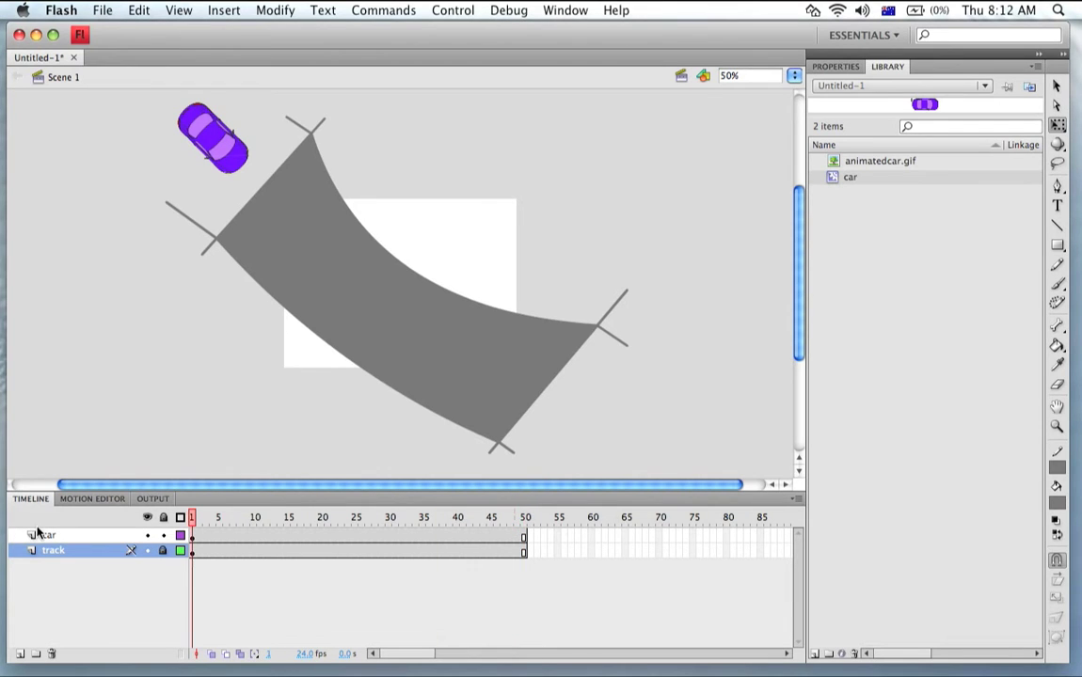
click(222, 132)
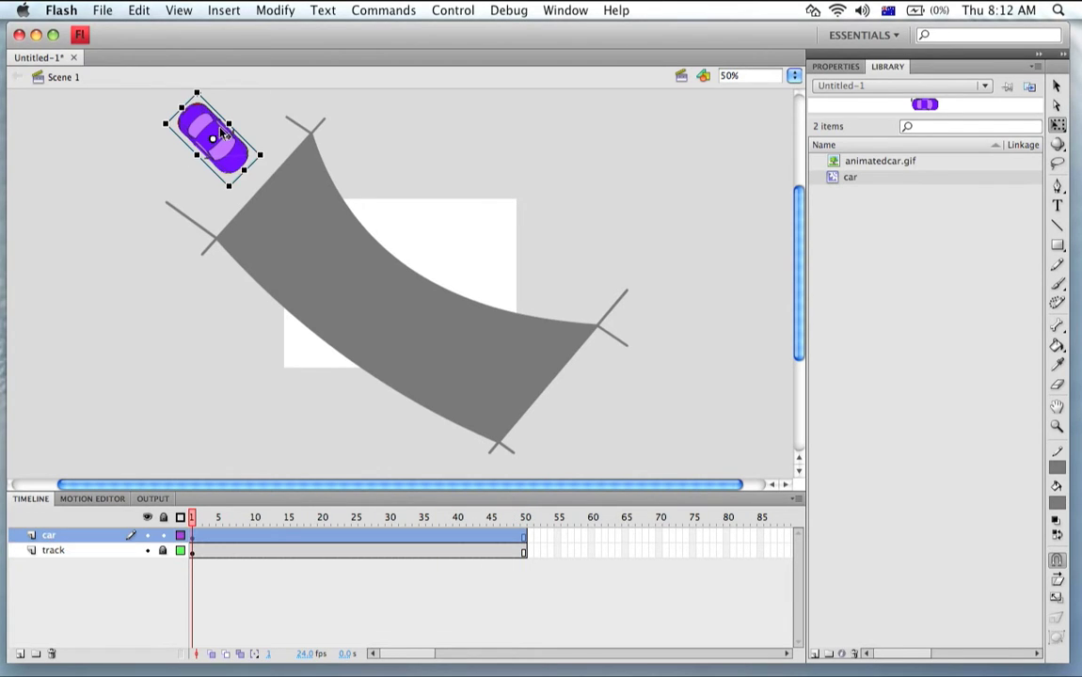
- Apply a motion tween to the car and place it at the road's start at frame 10
click(215, 9)
click(236, 57)
drag(195, 521, 254, 520)
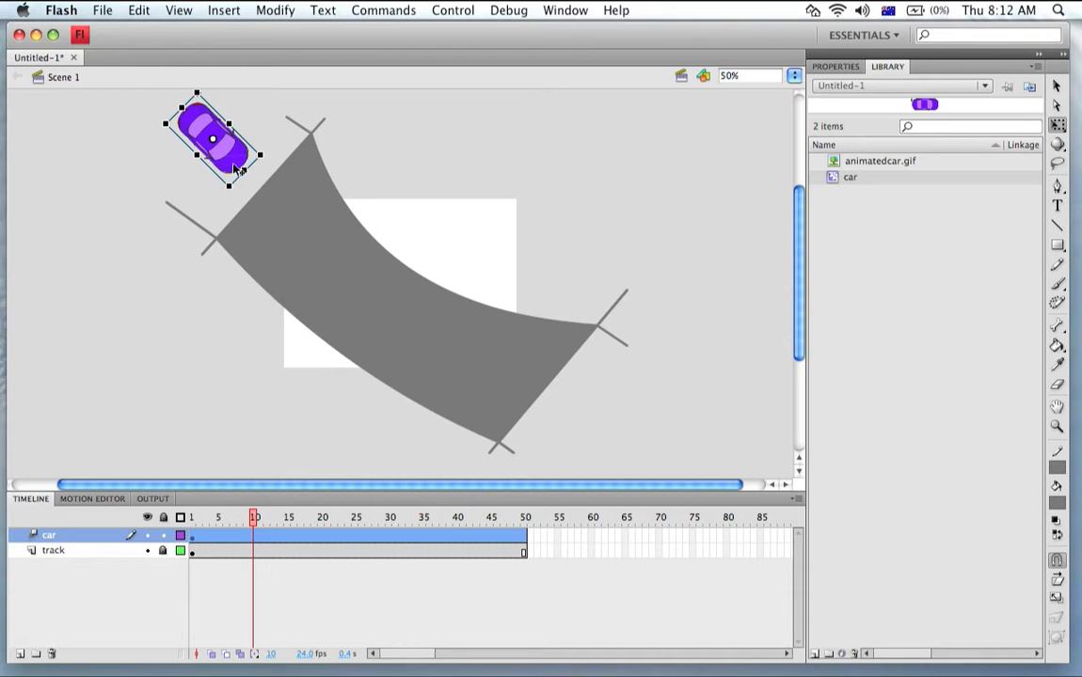
drag(237, 167, 318, 268)
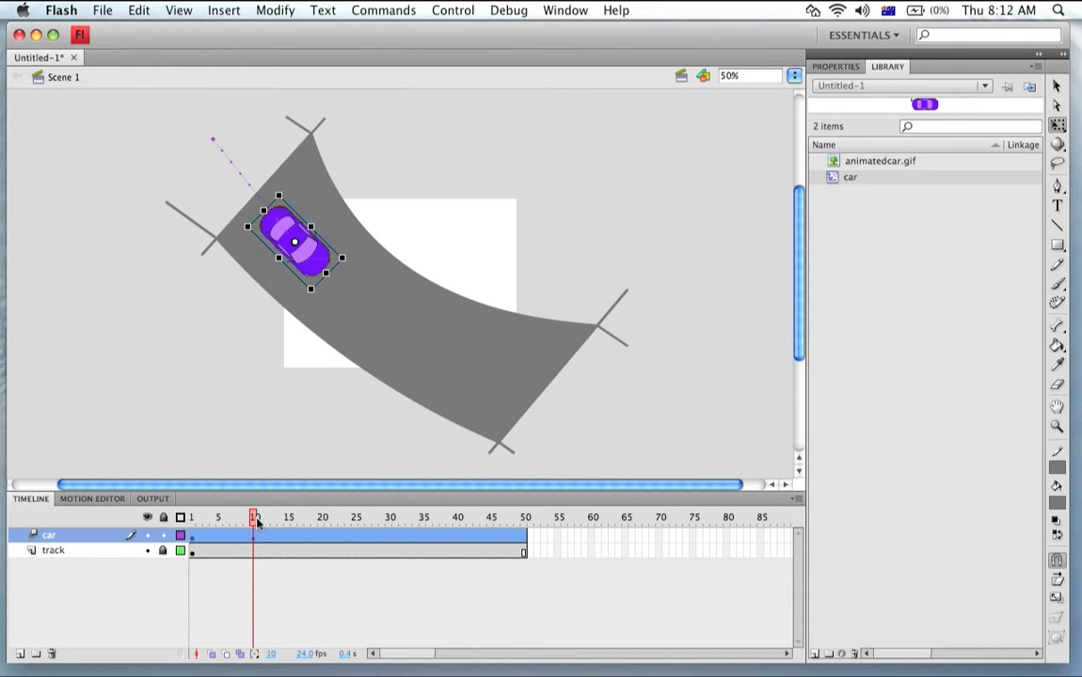
- Move and turn the car down the road at frame 24, then past the road's end at frame 50
drag(255, 523, 347, 532)
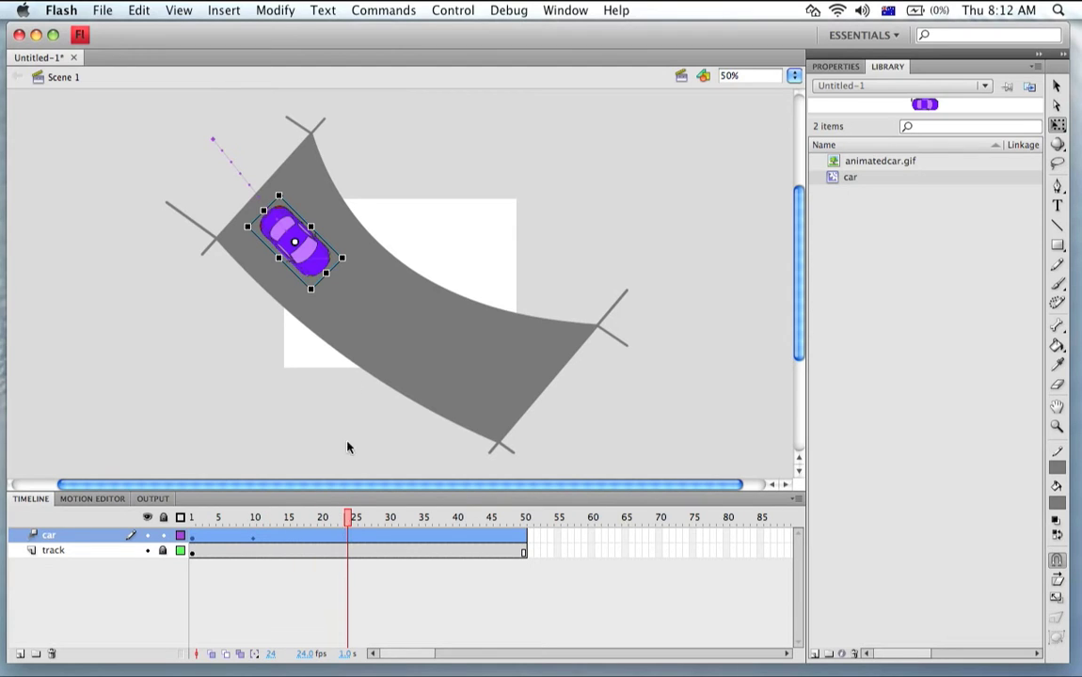
drag(306, 245, 410, 329)
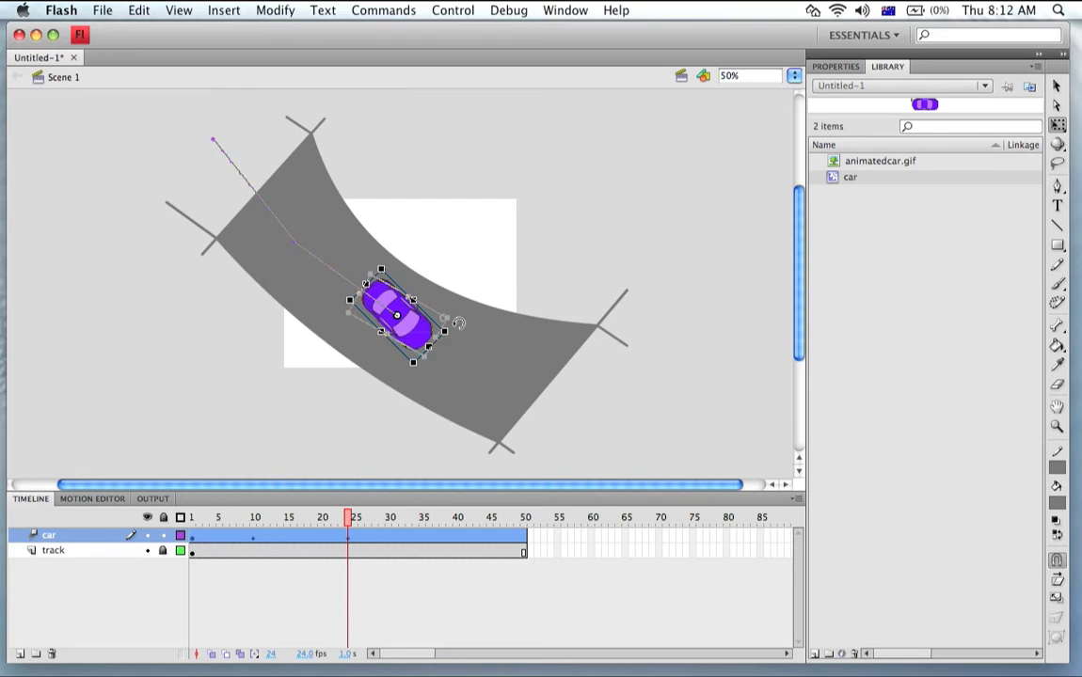
drag(458, 323, 453, 316)
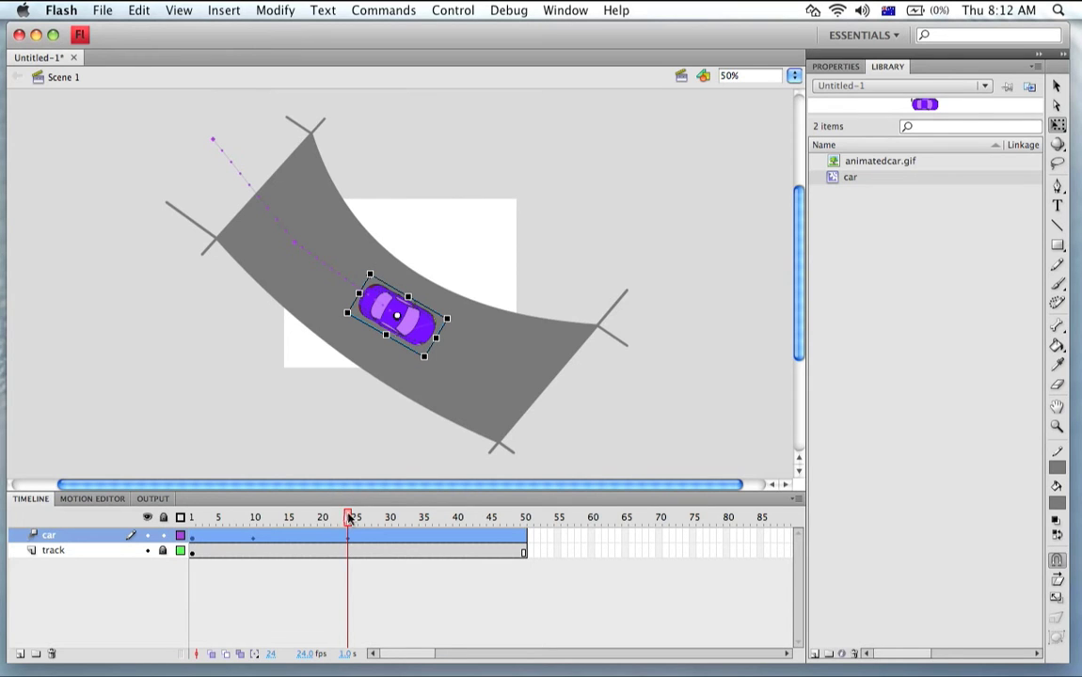
drag(350, 518, 524, 519)
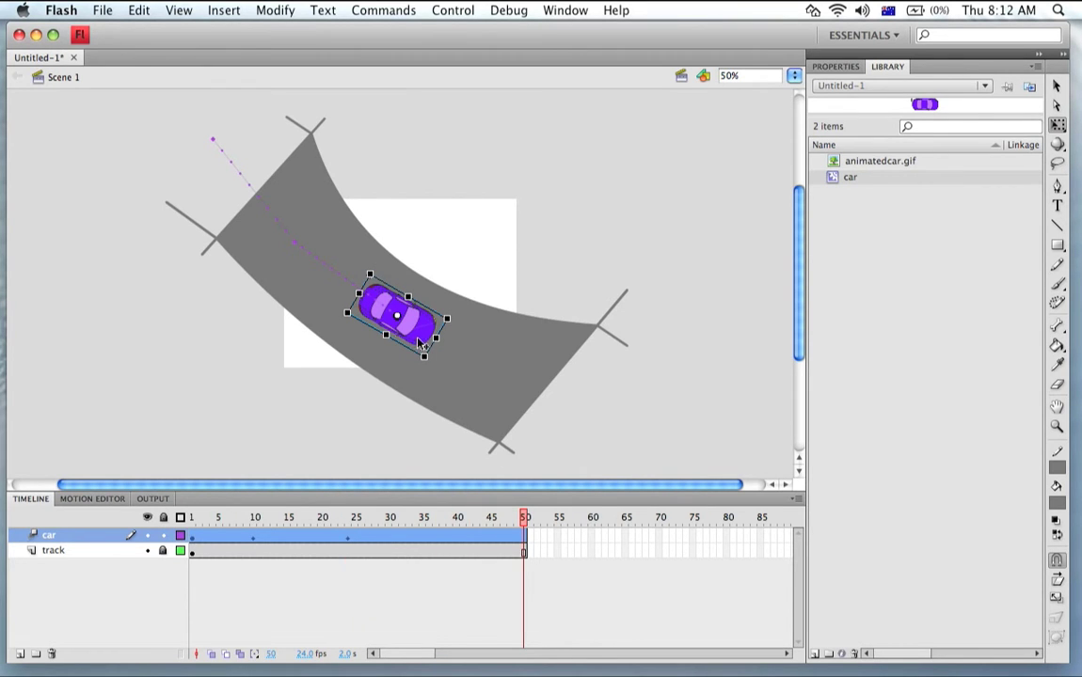
drag(420, 344, 629, 417)
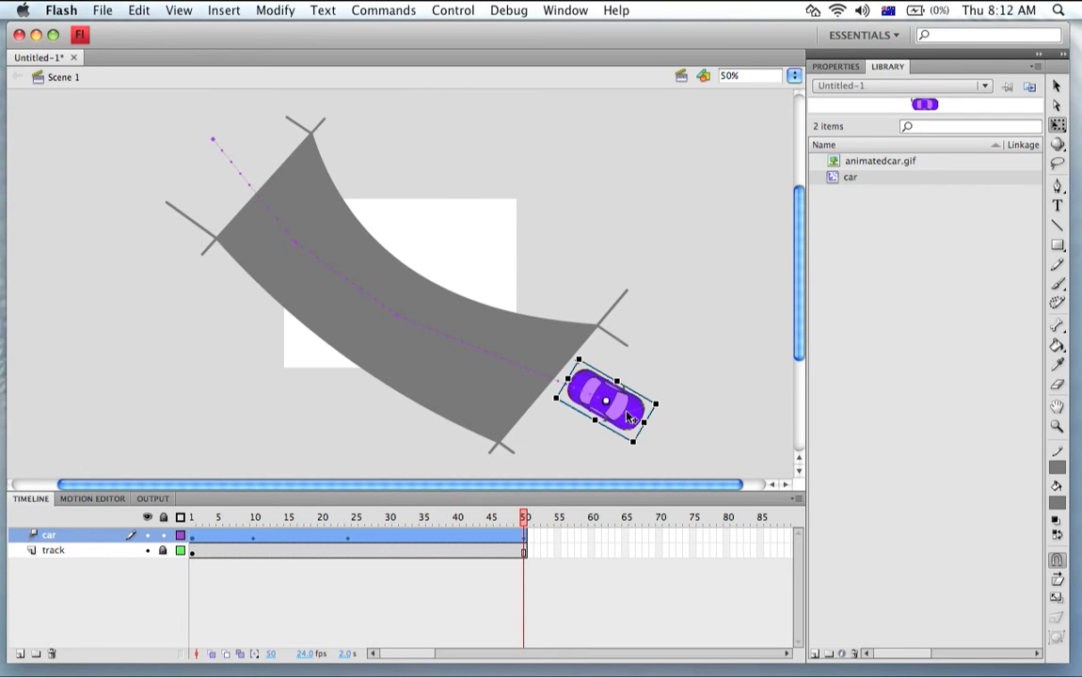
click(147, 550)
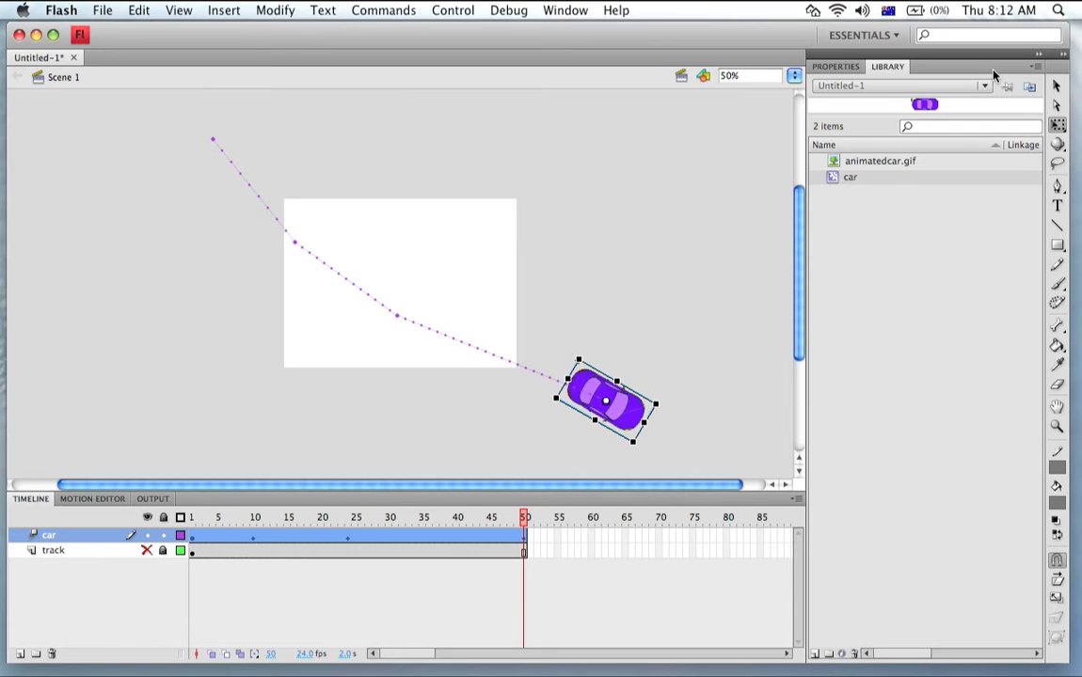
- Bend the car's motion path into a curve, unhide the track layer and test the movie
key(v)
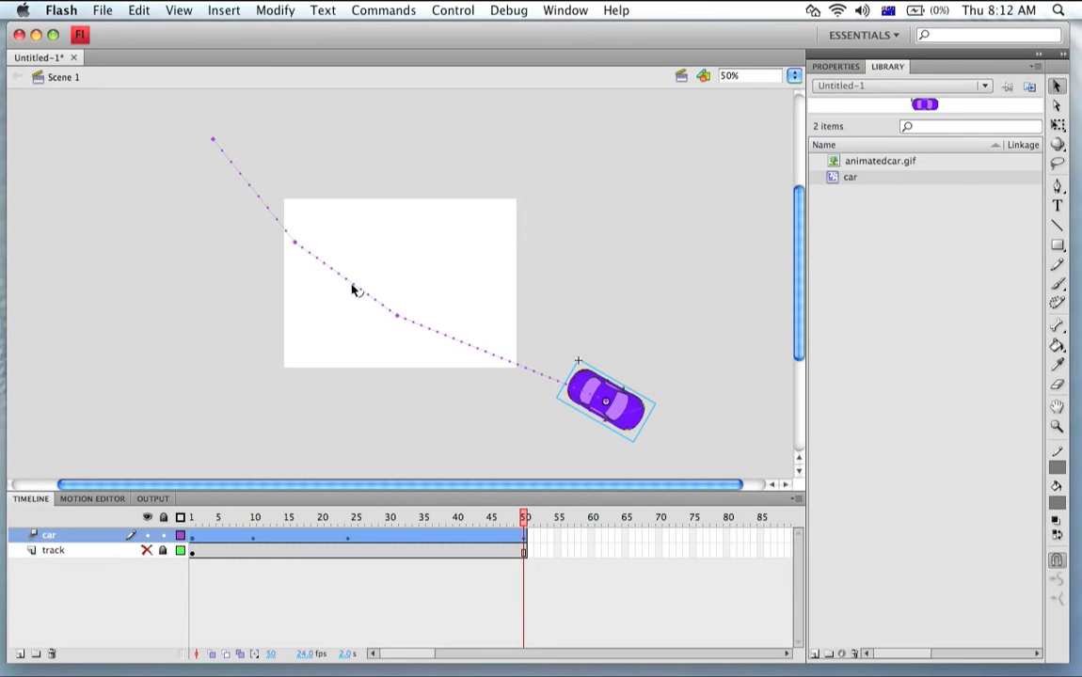
drag(353, 287, 350, 300)
click(146, 550)
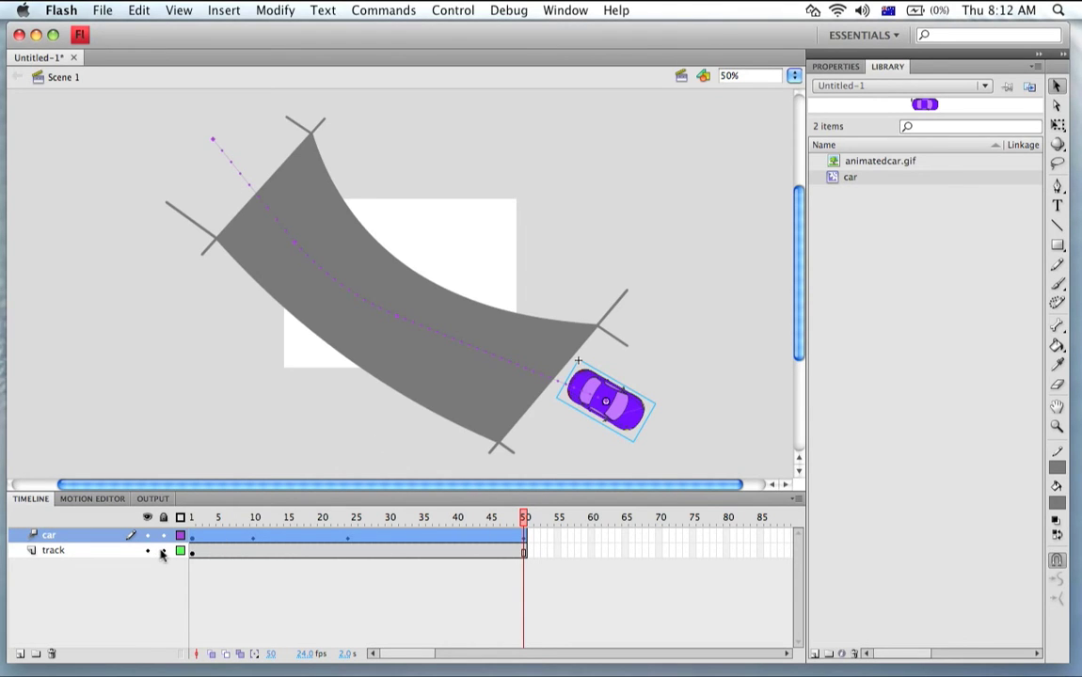
key(super+Return)
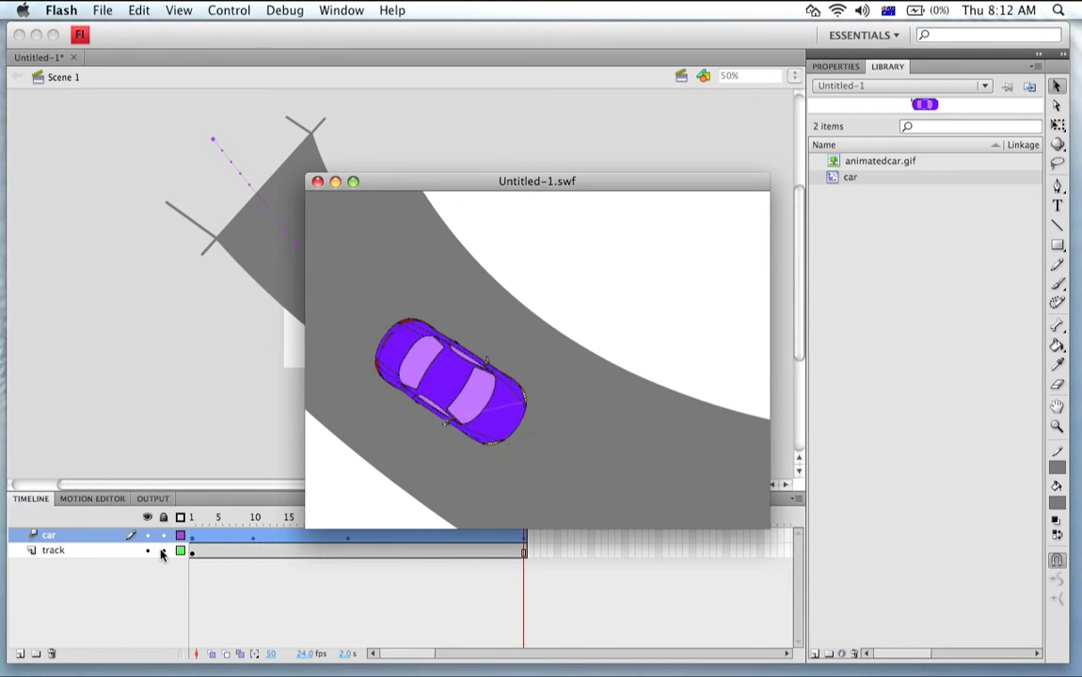
- Close the Untitled-1.swf test window
click(317, 182)
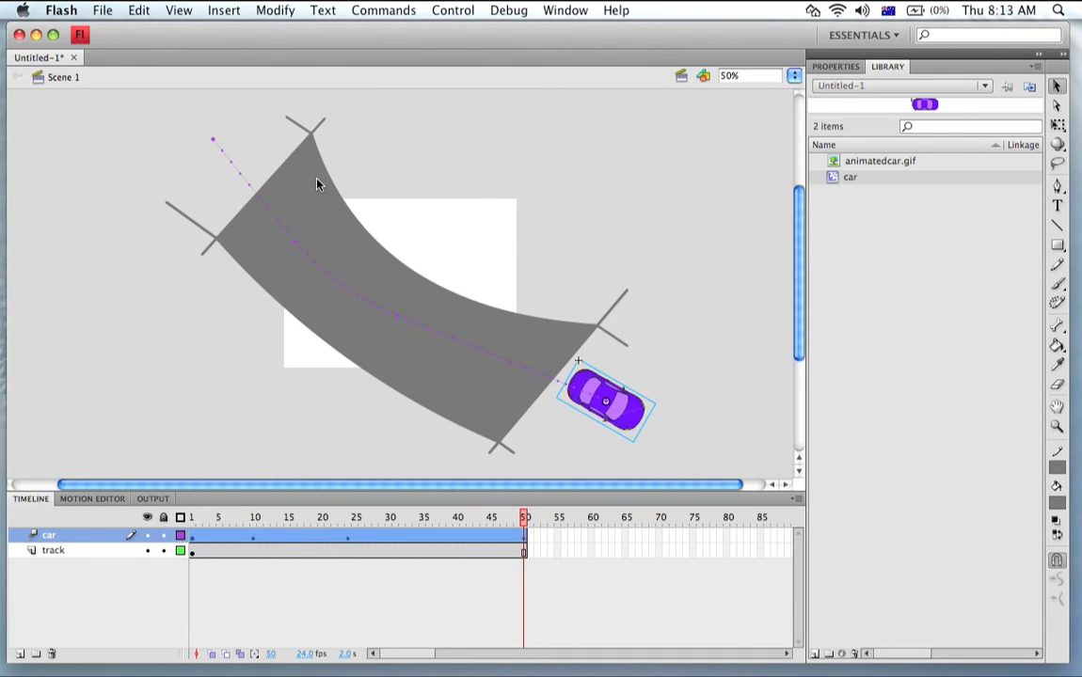